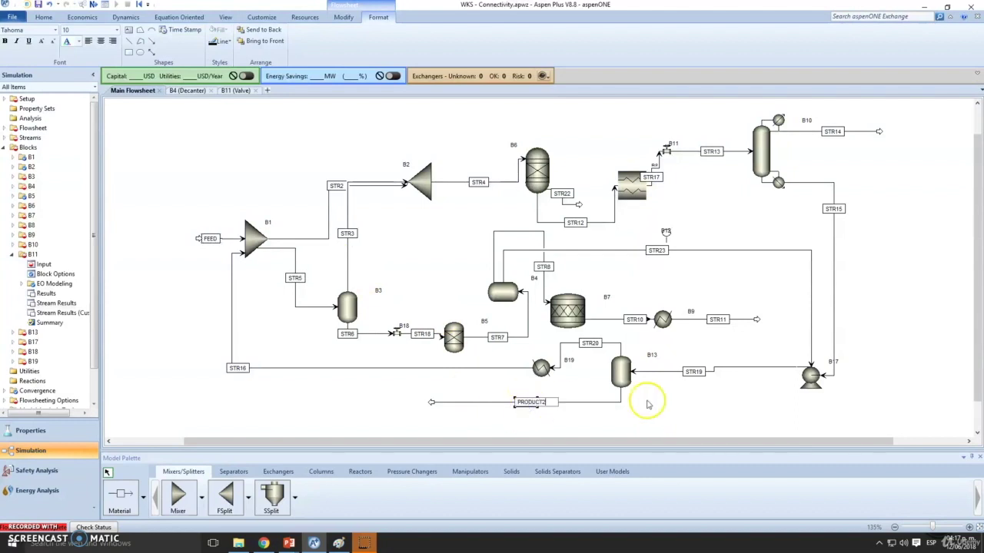
Step: Rename stream STR14 leaving the B10 column as PRODUCT1 and block B7 as REACTOR1
{"action": "left_click", "coordinate": [832, 131]}
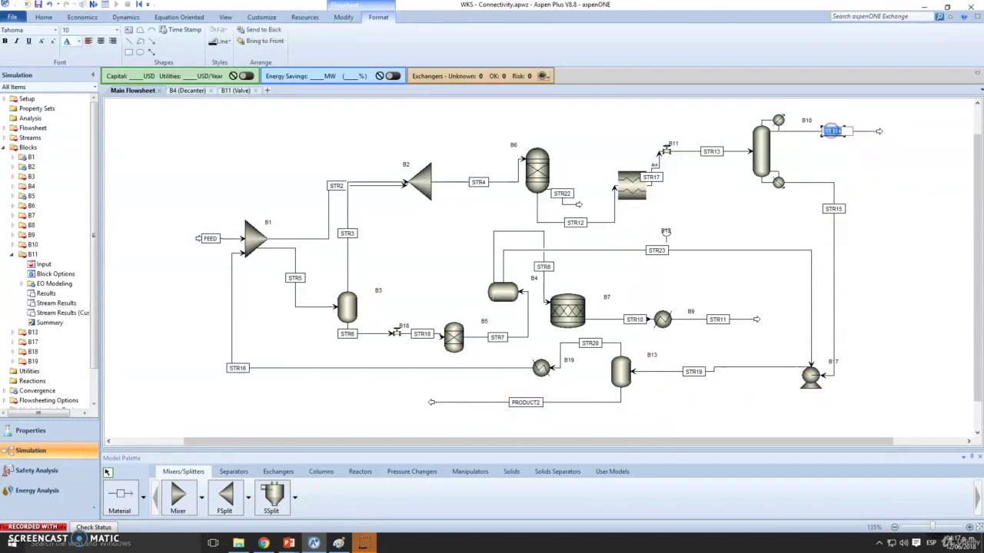
{"action": "left_click", "coordinate": [817, 278]}
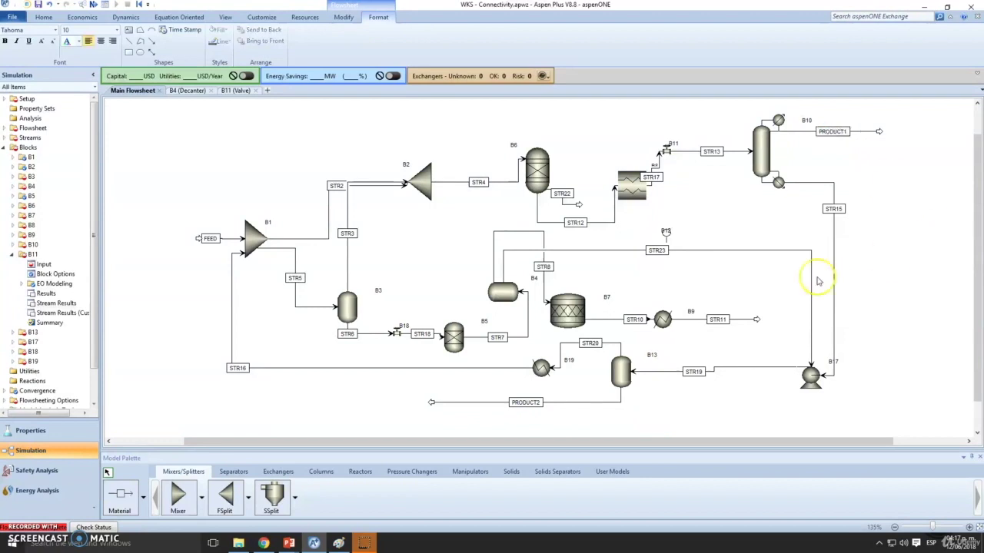
{"action": "left_click", "coordinate": [605, 296]}
{"action": "type", "text": "REACTOR1"}
{"action": "key", "text": "Return"}
Step: Rename block B6 as SEPARATO and the pump block B17 as REC-PUMP
{"action": "left_click", "coordinate": [514, 146]}
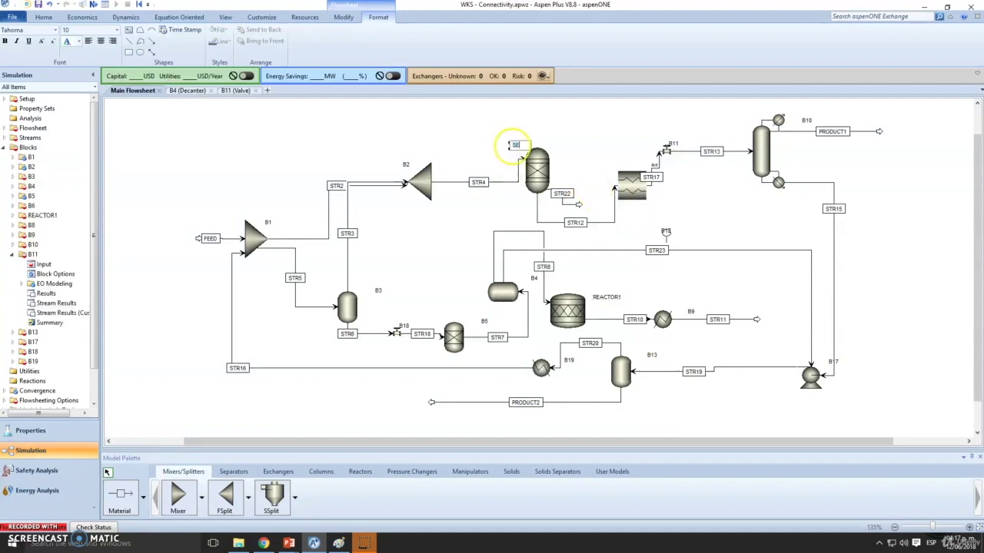
{"action": "key", "text": "Return"}
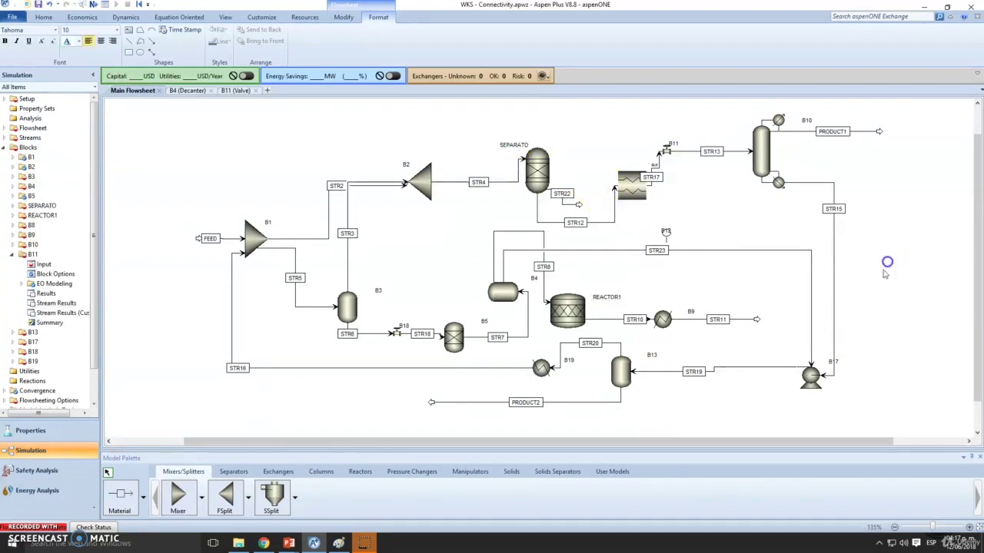
{"action": "left_click", "coordinate": [836, 362]}
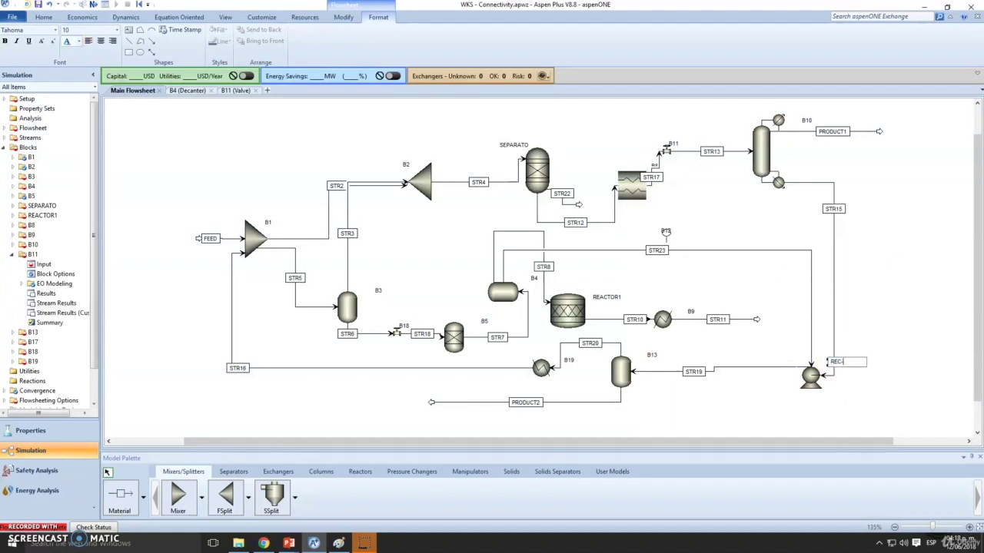
{"action": "left_click", "coordinate": [889, 331]}
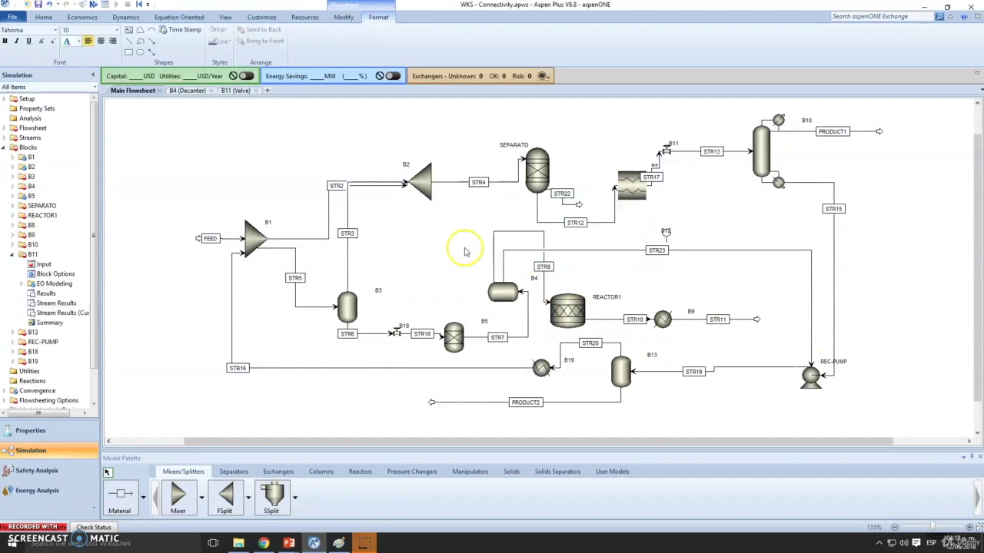
Step: Rename the valve block B18 between streams STR6 and STR18 as VALVE
{"action": "left_click", "coordinate": [402, 329]}
{"action": "type", "text": "VALVE"}
{"action": "key", "text": "Return"}
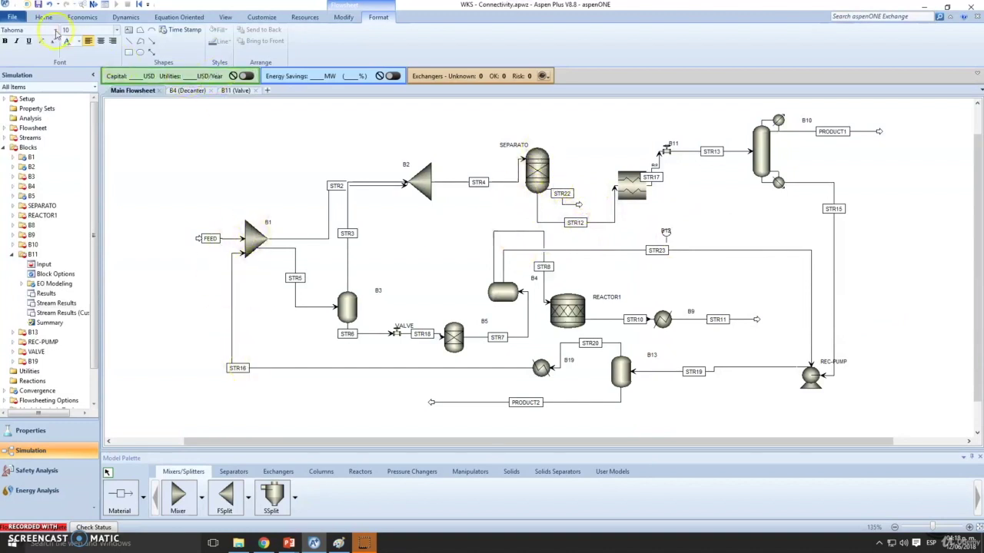
Step: Insert a time stamp in the empty area above the feed mixer at the flowsheet's upper left
{"action": "left_click", "coordinate": [185, 31]}
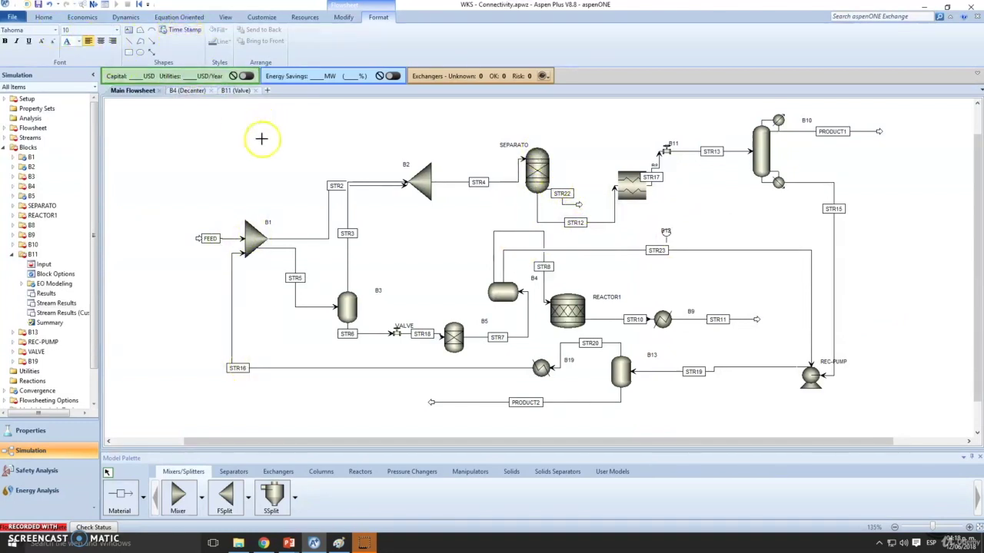
{"action": "left_click", "coordinate": [147, 108]}
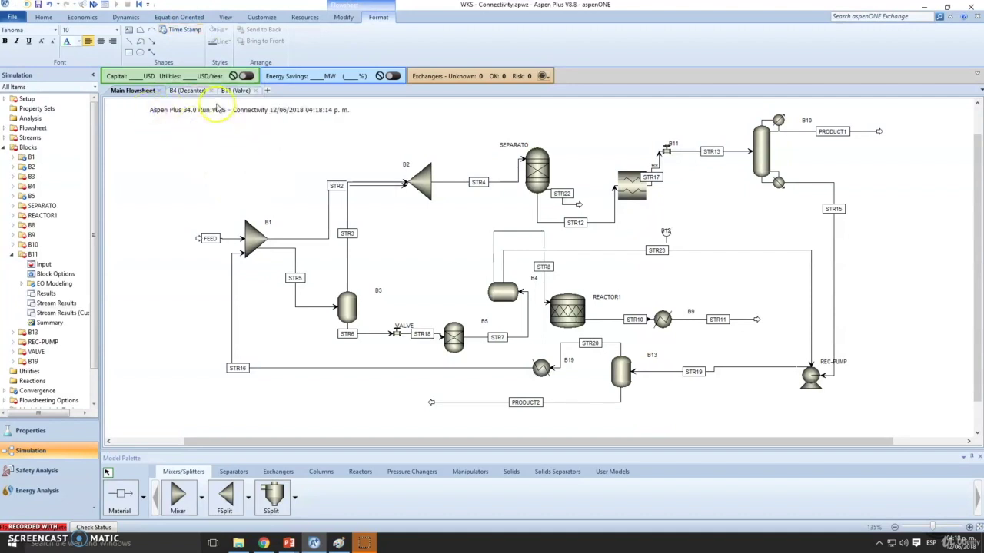
{"action": "left_click", "coordinate": [225, 113]}
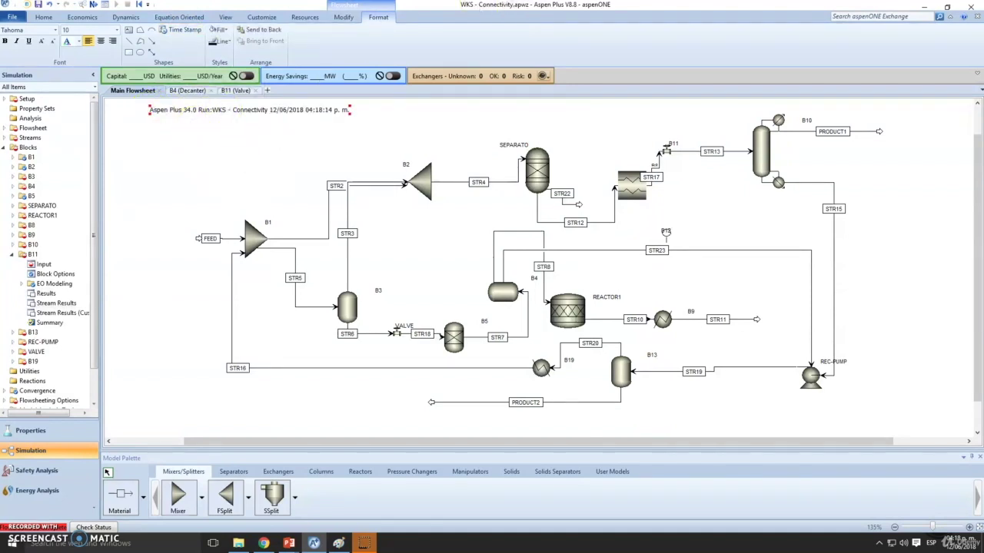
{"action": "left_click", "coordinate": [264, 139]}
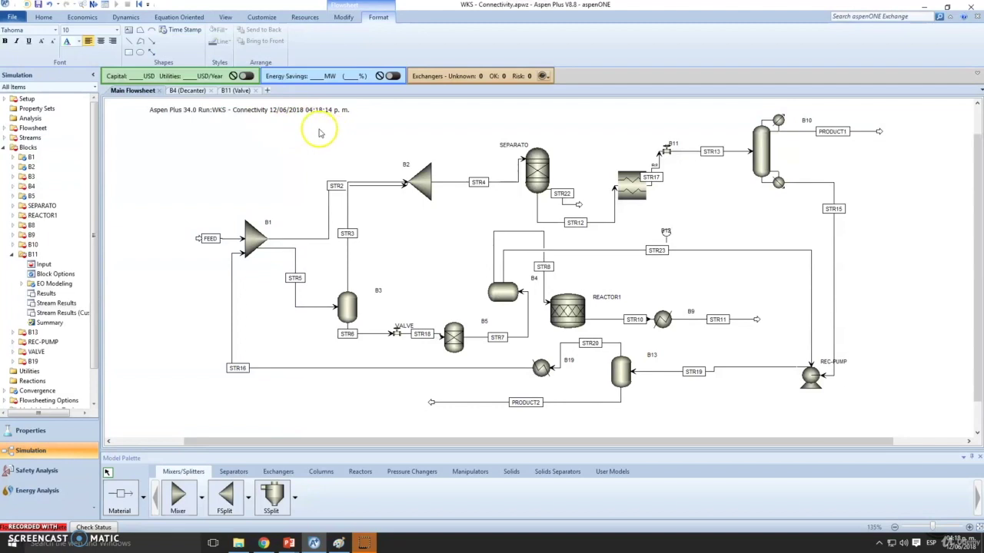
Step: Check the simulation title in the global Setup form and return to the main flowsheet
{"action": "scroll", "coordinate": [314, 132], "scroll_direction": "down", "scroll_amount": 1}
{"action": "left_click", "coordinate": [36, 98]}
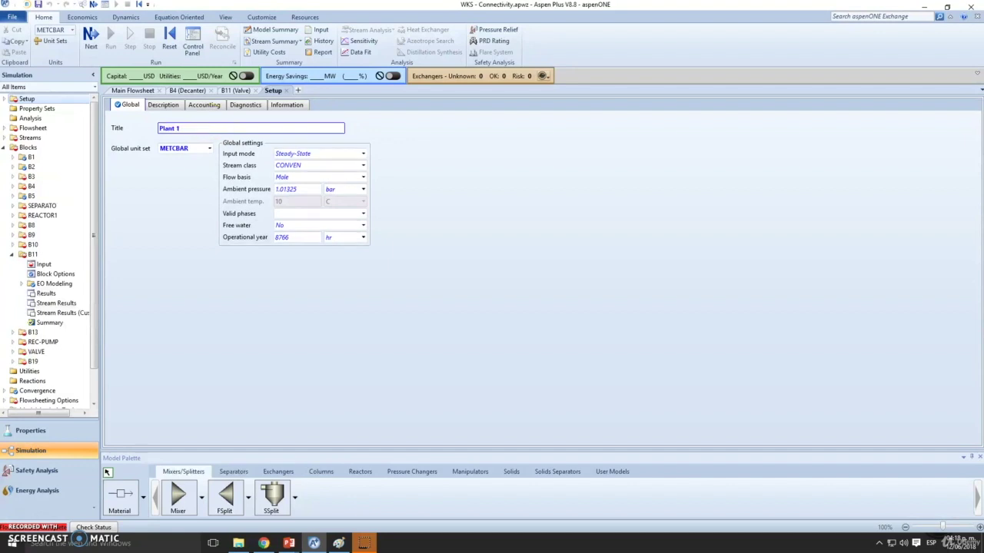
{"action": "left_click", "coordinate": [134, 90]}
{"action": "scroll", "coordinate": [356, 192], "scroll_direction": "down", "scroll_amount": 1}
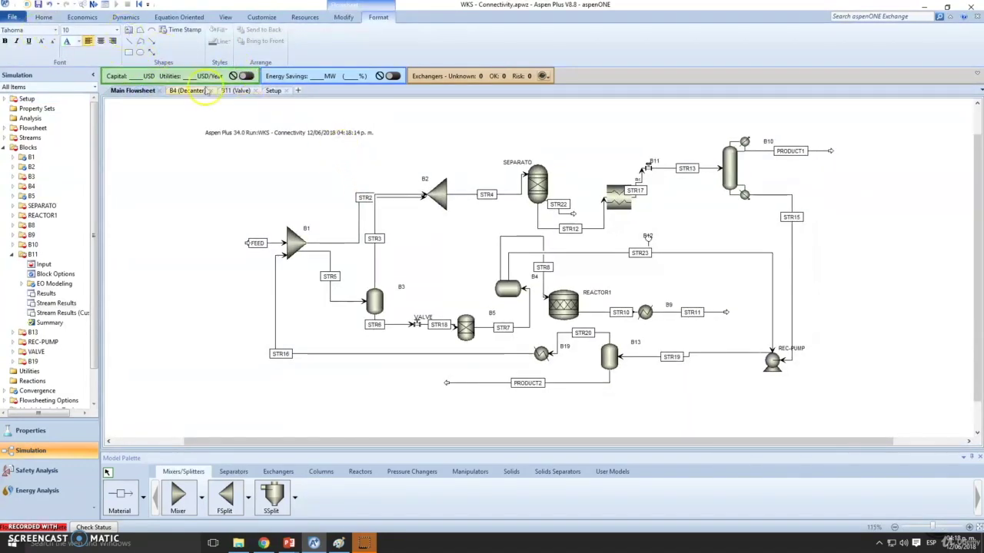
{"action": "scroll", "coordinate": [186, 126], "scroll_direction": "down", "scroll_amount": 1}
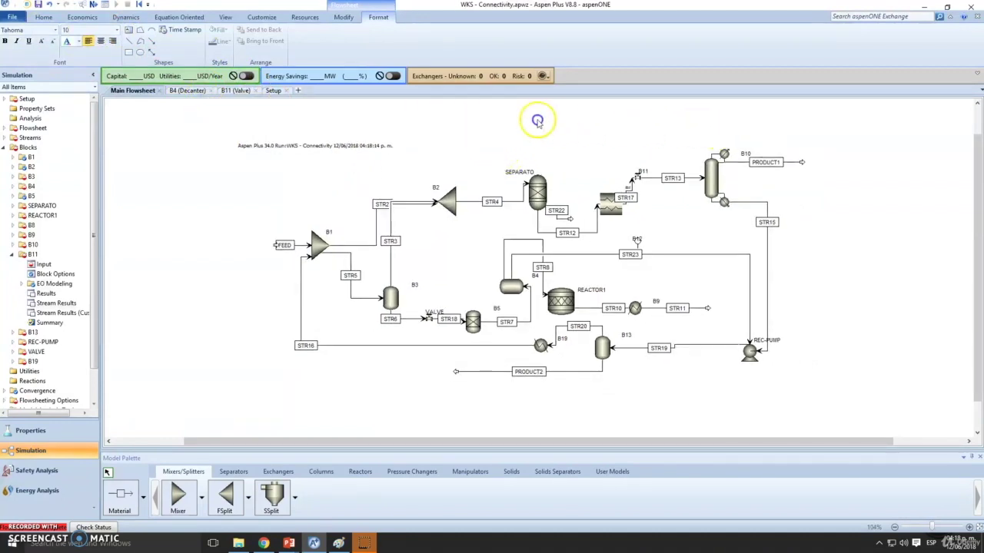
Step: Turn off the ID display option to hide all block and stream labels on the flowsheet
{"action": "left_click", "coordinate": [342, 19]}
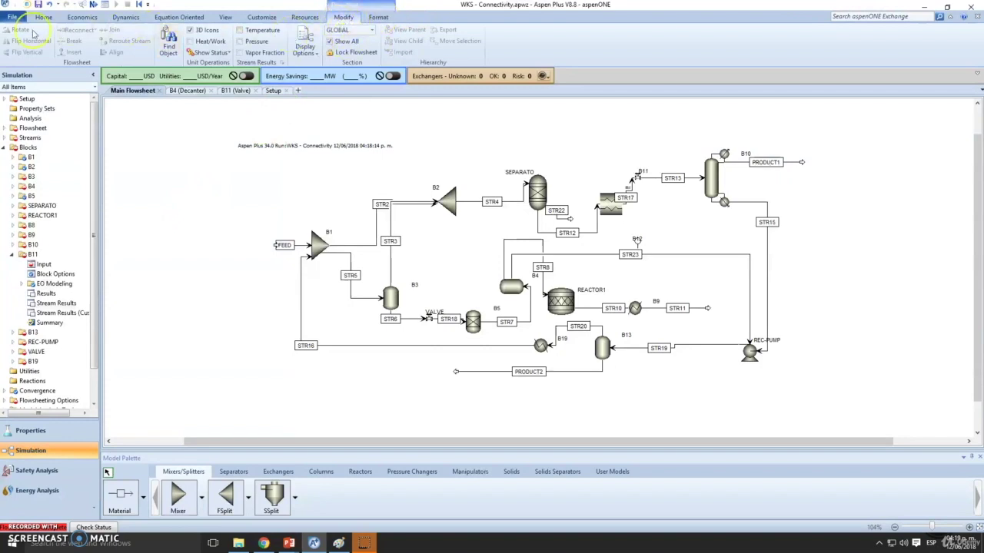
{"action": "left_click", "coordinate": [295, 58]}
{"action": "left_click", "coordinate": [327, 65]}
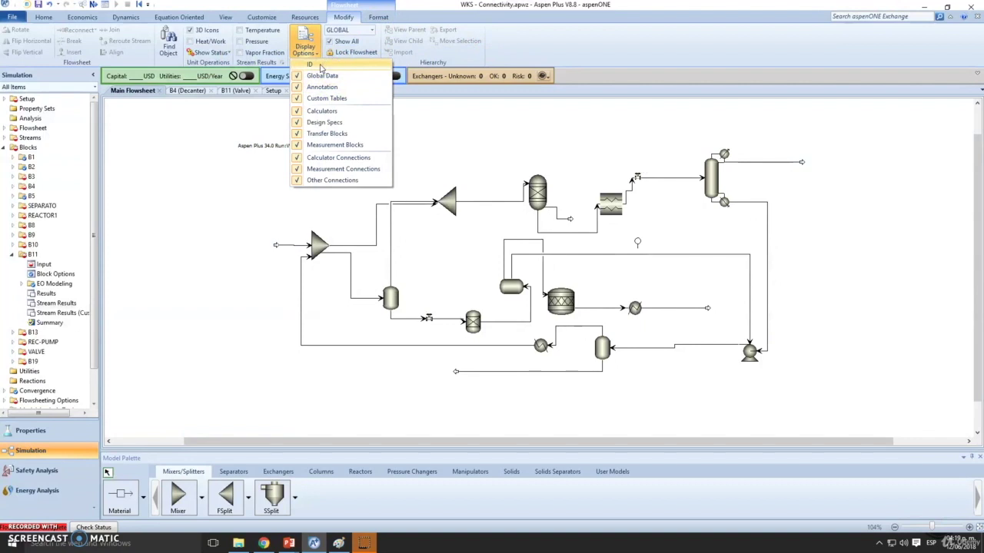
{"action": "left_click", "coordinate": [320, 65]}
{"action": "left_click", "coordinate": [320, 66]}
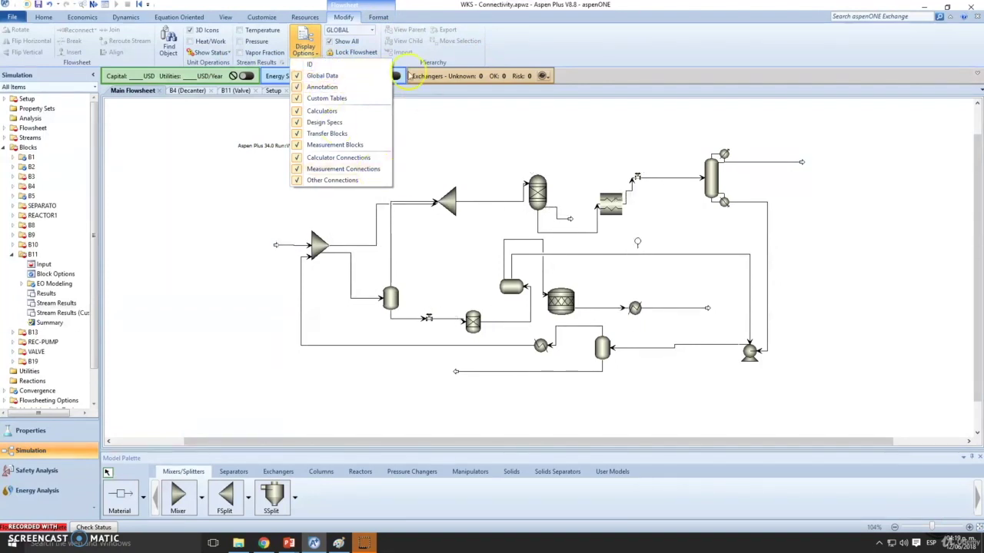
Step: Add the text annotation "Plant 1 - Process X" and move it above the process diagram
{"action": "left_click", "coordinate": [382, 17]}
{"action": "left_click", "coordinate": [379, 17]}
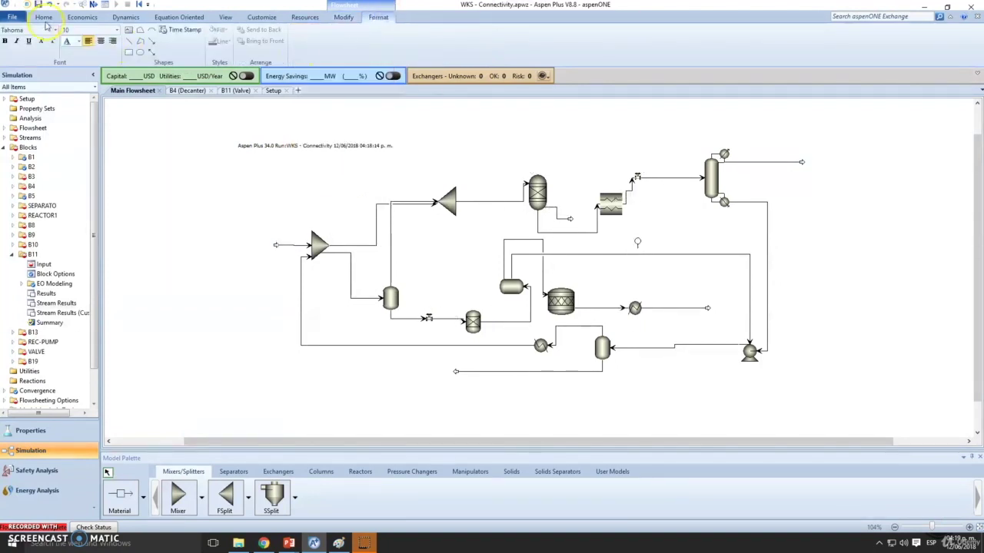
{"action": "left_click", "coordinate": [140, 31]}
{"action": "left_click", "coordinate": [524, 120]}
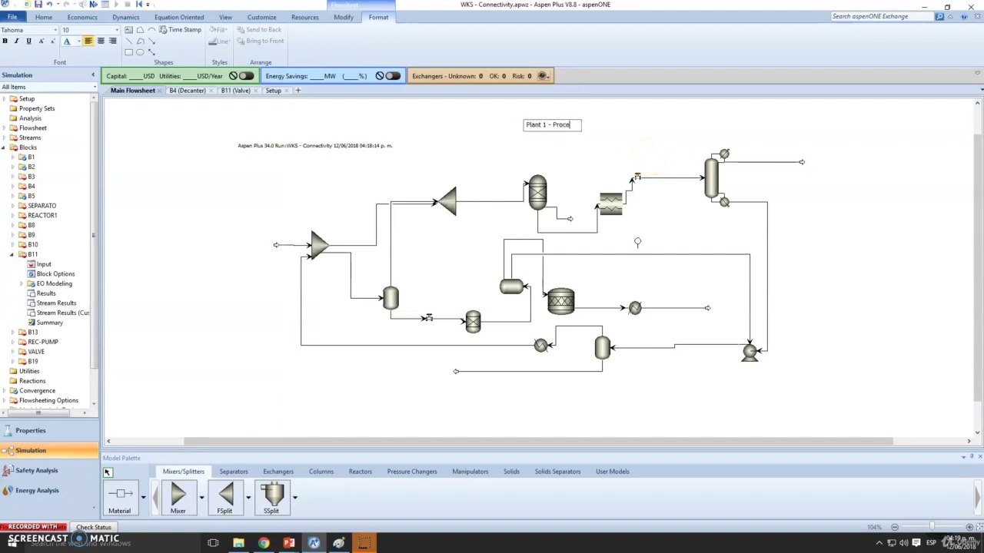
{"action": "left_click_drag", "start_coordinate": [548, 126], "coordinate": [391, 109]}
Step: Format the "Plant 1 - Process X" title as bold with font size 14
{"action": "left_click", "coordinate": [5, 40]}
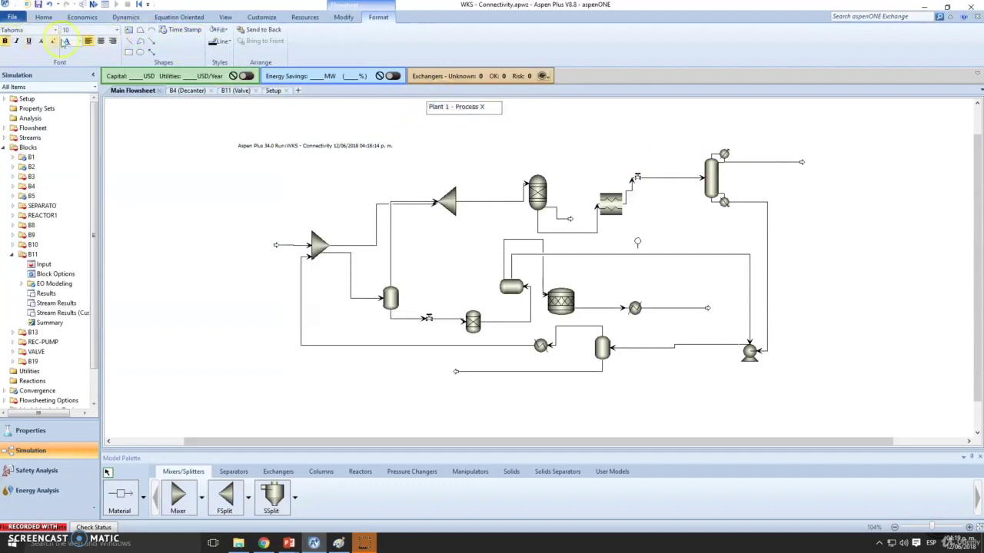
{"action": "left_click", "coordinate": [118, 29]}
{"action": "left_click", "coordinate": [84, 96]}
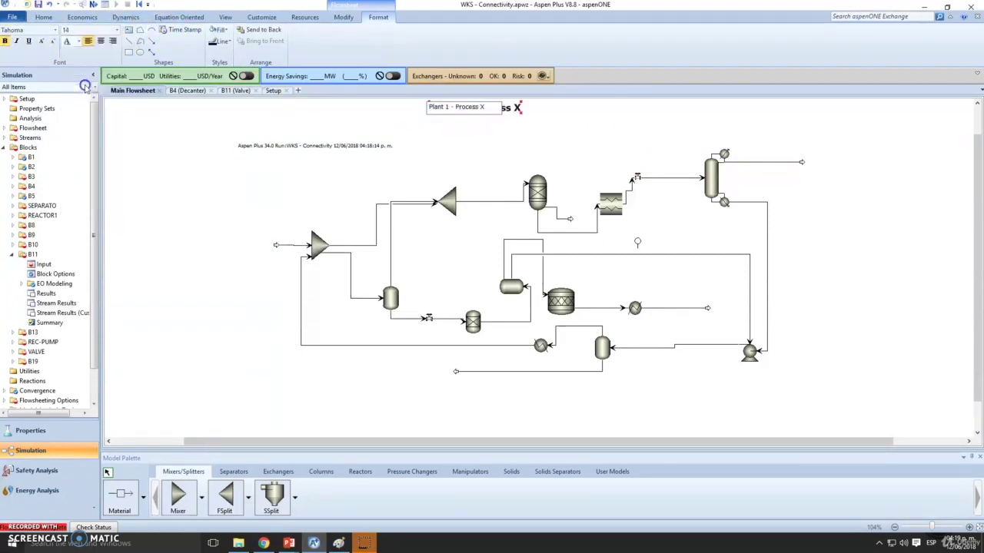
{"action": "left_click", "coordinate": [496, 116]}
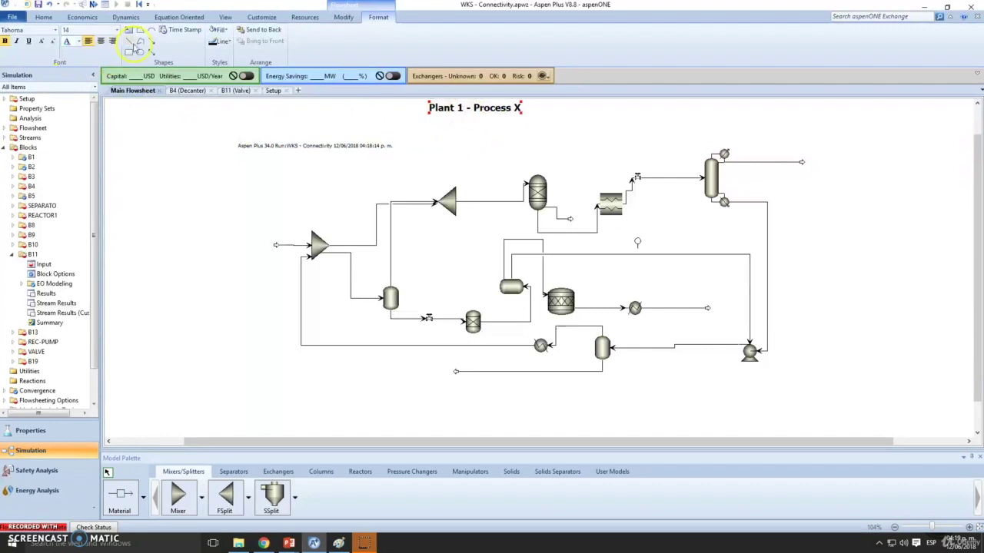
Step: Draw a rectangle framing the "Plant 1 - Process X" title
{"action": "left_click", "coordinate": [131, 54]}
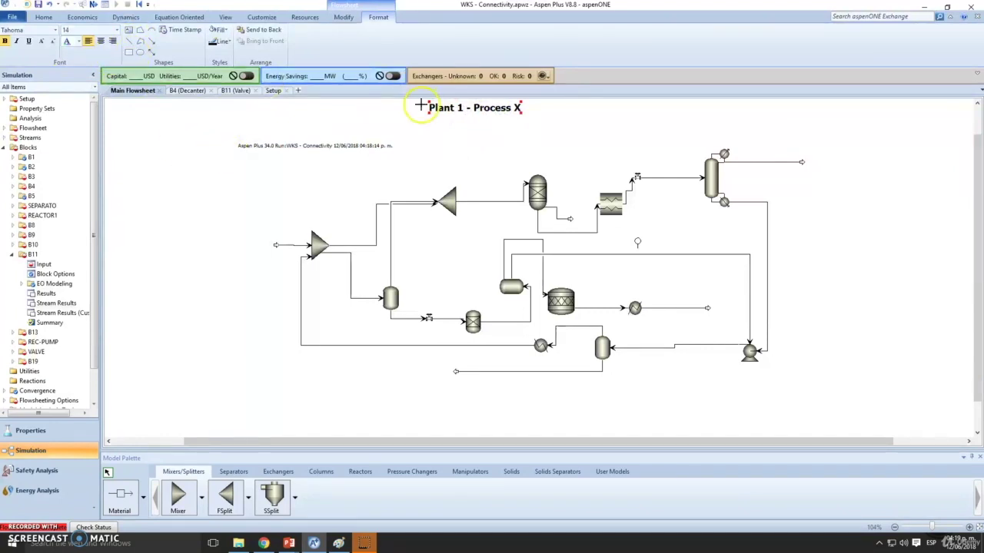
{"action": "left_click_drag", "start_coordinate": [420, 116], "coordinate": [534, 100]}
{"action": "left_click", "coordinate": [471, 131]}
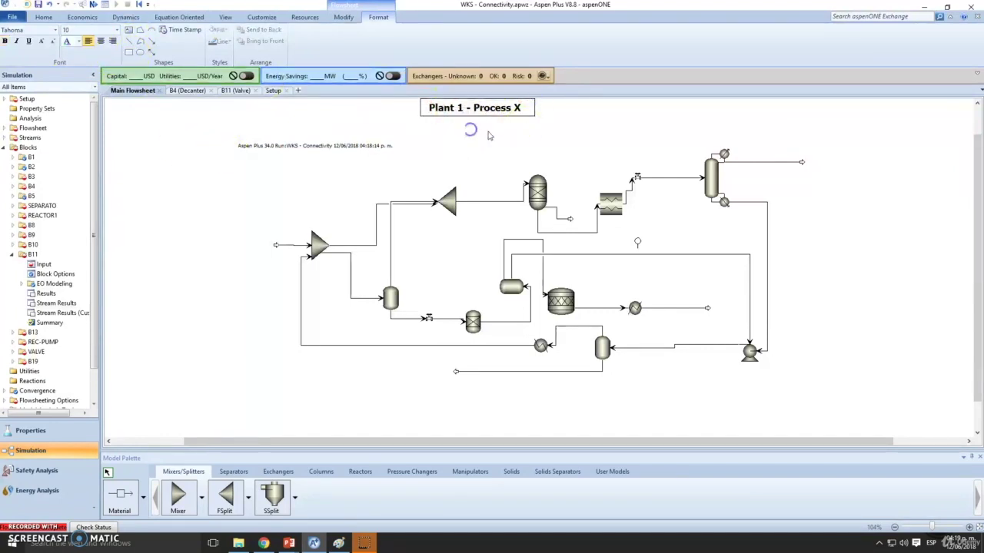
{"action": "scroll", "coordinate": [561, 136], "scroll_direction": "up", "scroll_amount": 2}
{"action": "scroll", "coordinate": [598, 134], "scroll_direction": "down", "scroll_amount": 3}
{"action": "left_click", "coordinate": [977, 104]}
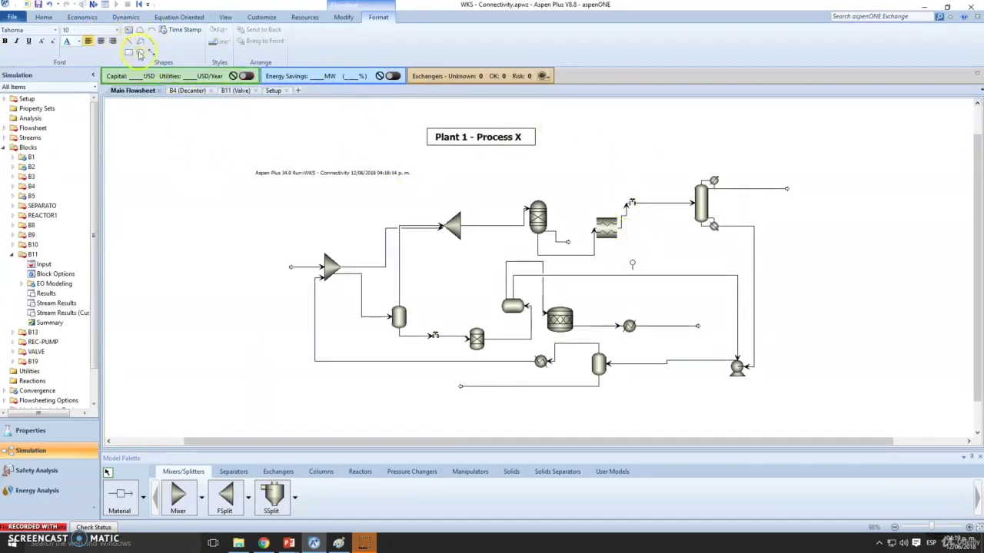
{"action": "scroll", "coordinate": [538, 262], "scroll_direction": "up", "scroll_amount": 2}
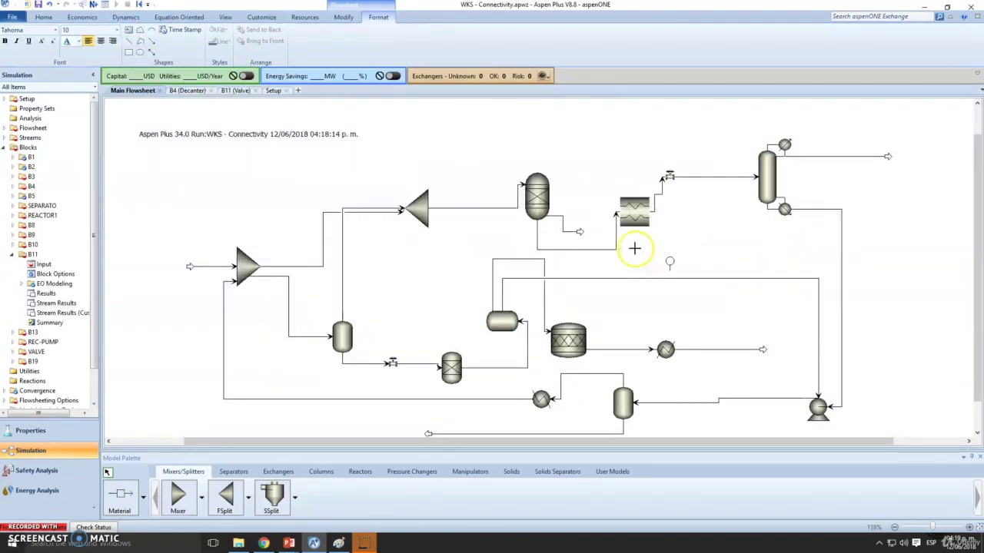
{"action": "left_click_drag", "start_coordinate": [496, 151], "coordinate": [691, 186]}
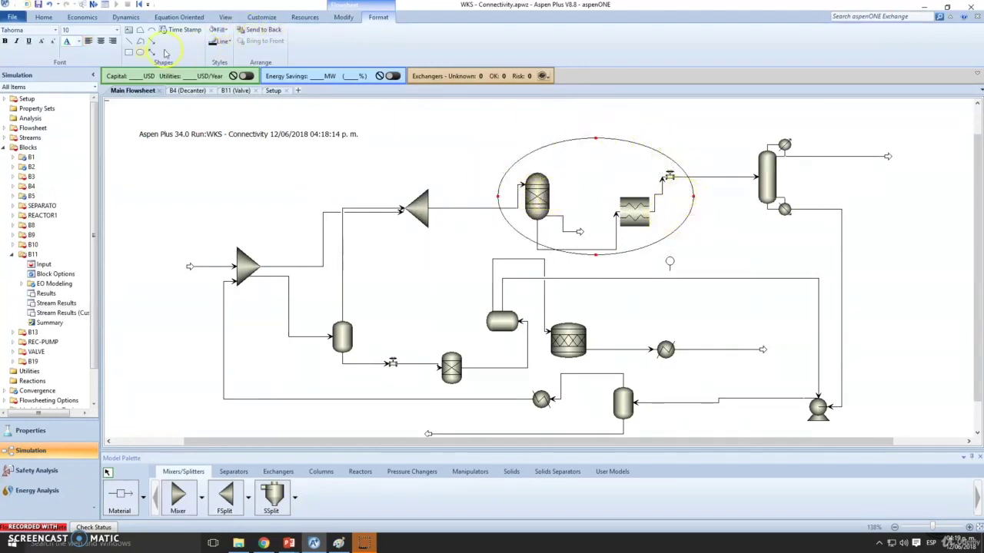
{"action": "left_click", "coordinate": [76, 43]}
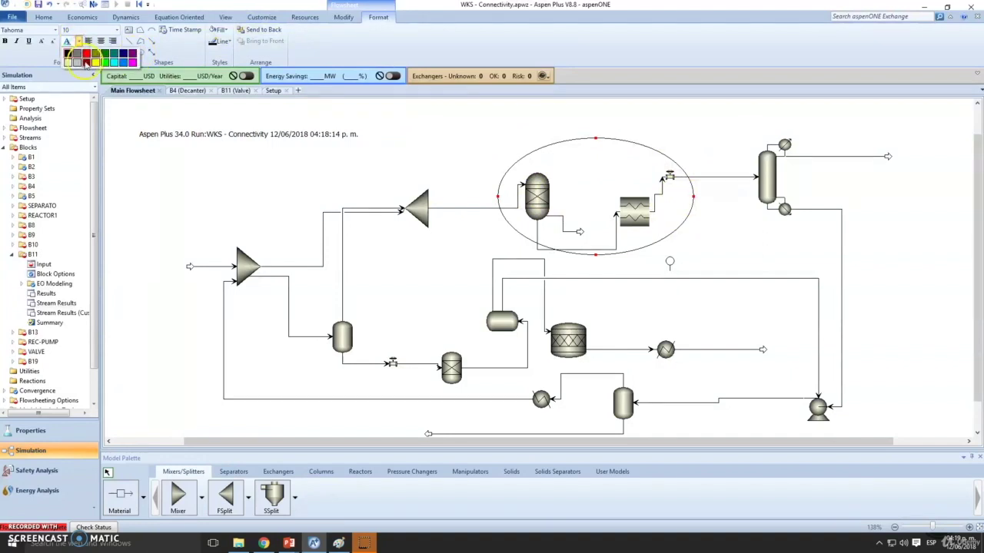
{"action": "left_click", "coordinate": [99, 61]}
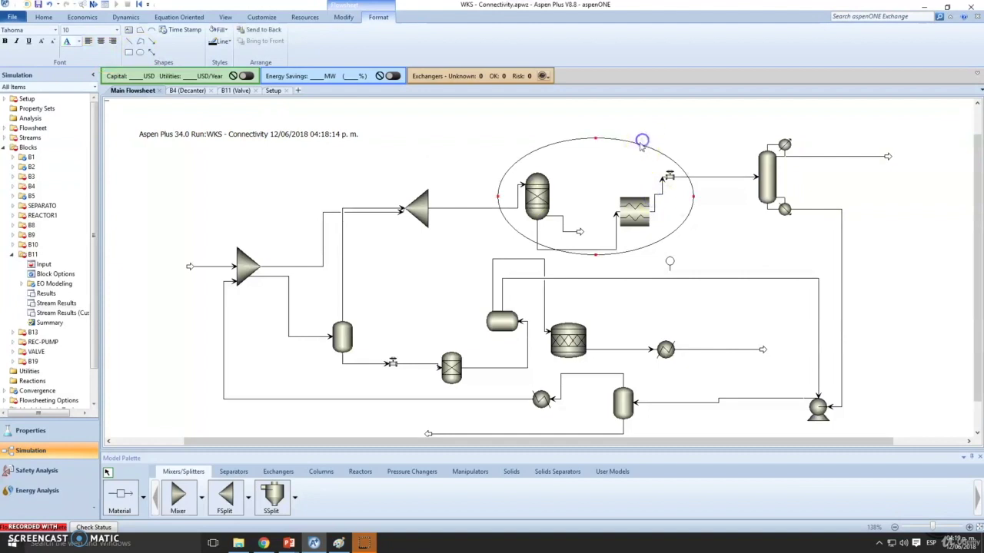
{"action": "key", "text": "Delete"}
{"action": "left_click", "coordinate": [578, 282]}
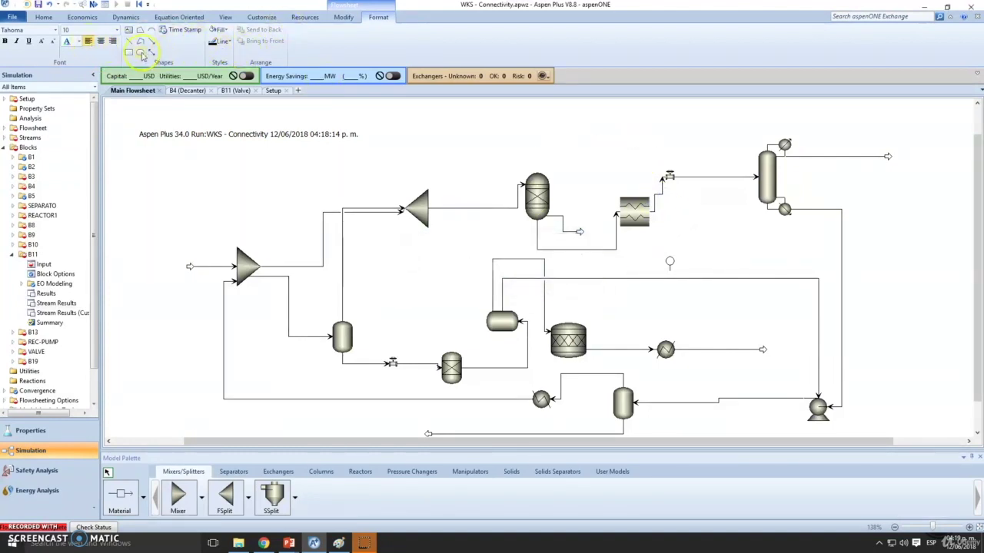
Step: Draw an ellipse around the SEPARATO block, the adjacent heat exchanger and the valve, and send it to the back
{"action": "mouse_move", "coordinate": [486, 145]}
{"action": "left_mouse_down"}
{"action": "mouse_move", "coordinate": [636, 223]}
{"action": "mouse_move", "coordinate": [595, 201]}
{"action": "left_mouse_up"}
{"action": "left_click", "coordinate": [586, 168]}
{"action": "left_click_drag", "start_coordinate": [585, 168], "coordinate": [695, 214]}
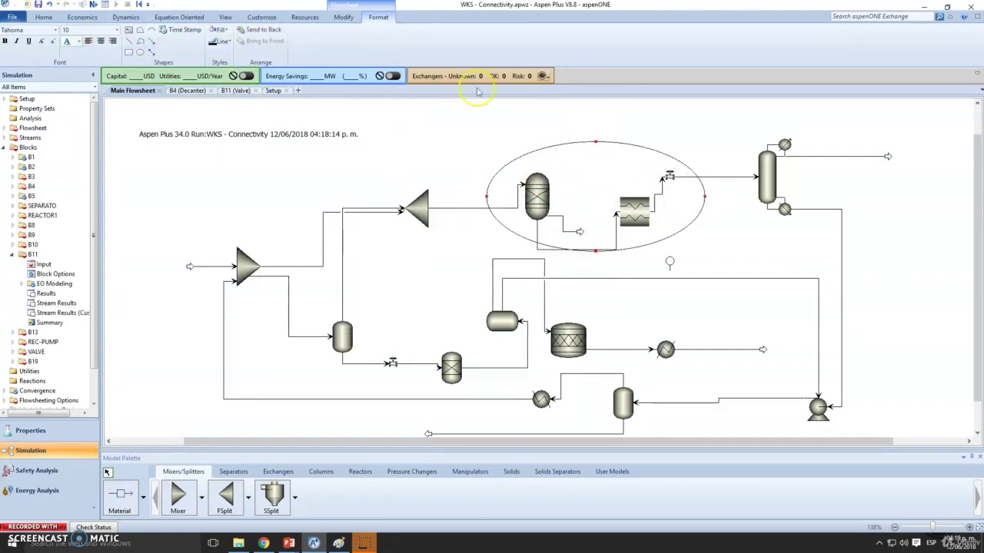
{"action": "left_click", "coordinate": [256, 31]}
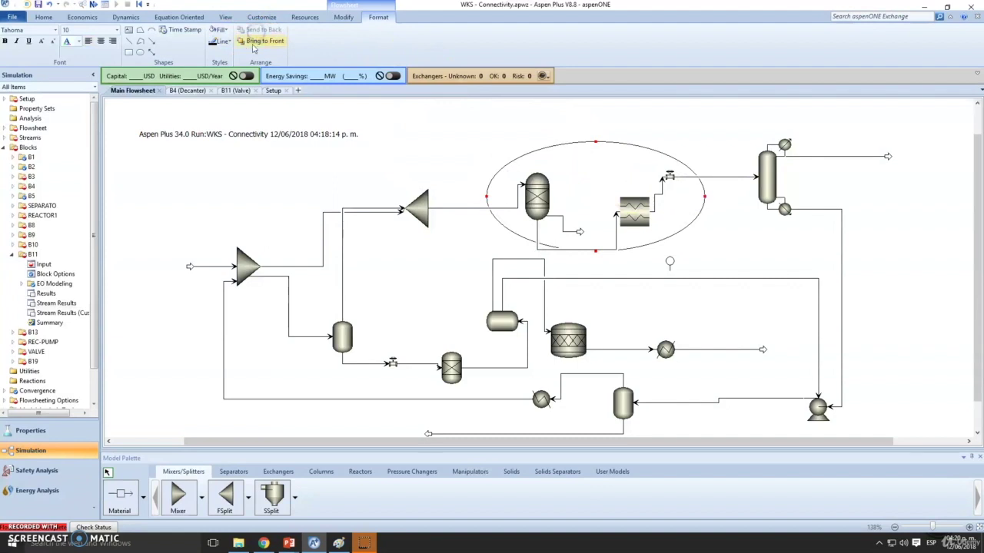
Step: Fill the ellipse with cyan and shift it slightly down and left around the enclosed equipment
{"action": "left_click", "coordinate": [227, 31]}
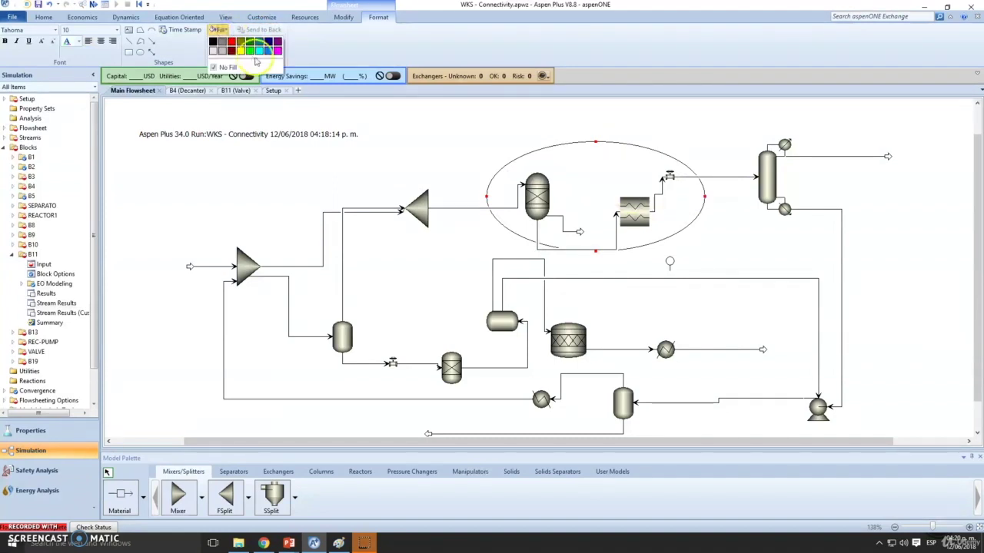
{"action": "left_click", "coordinate": [253, 36]}
{"action": "left_click_drag", "start_coordinate": [659, 234], "coordinate": [651, 242]}
Step: Add a "Sep+Compr" text label inside the cyan ellipse and move it near the ellipse's upper edge
{"action": "left_click", "coordinate": [128, 30]}
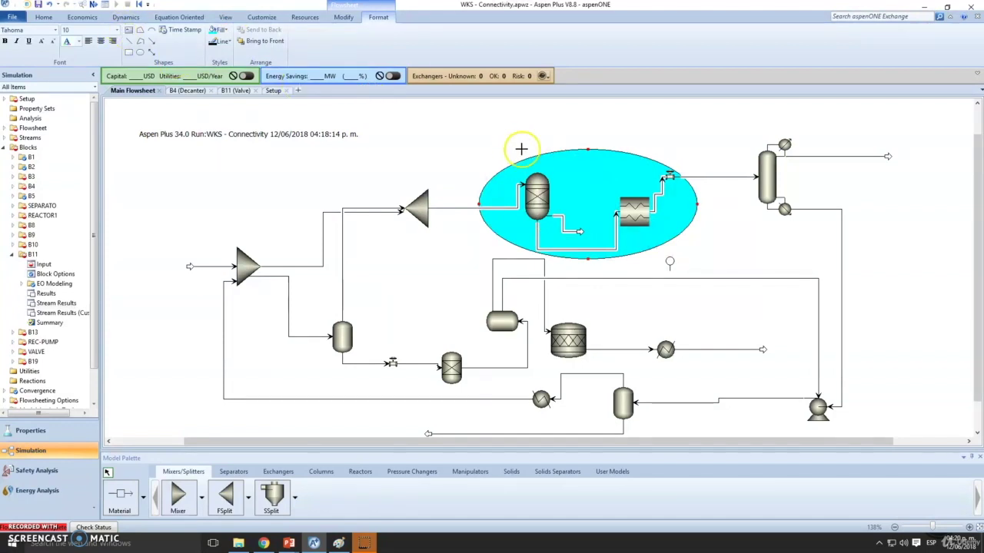
{"action": "left_click", "coordinate": [597, 173]}
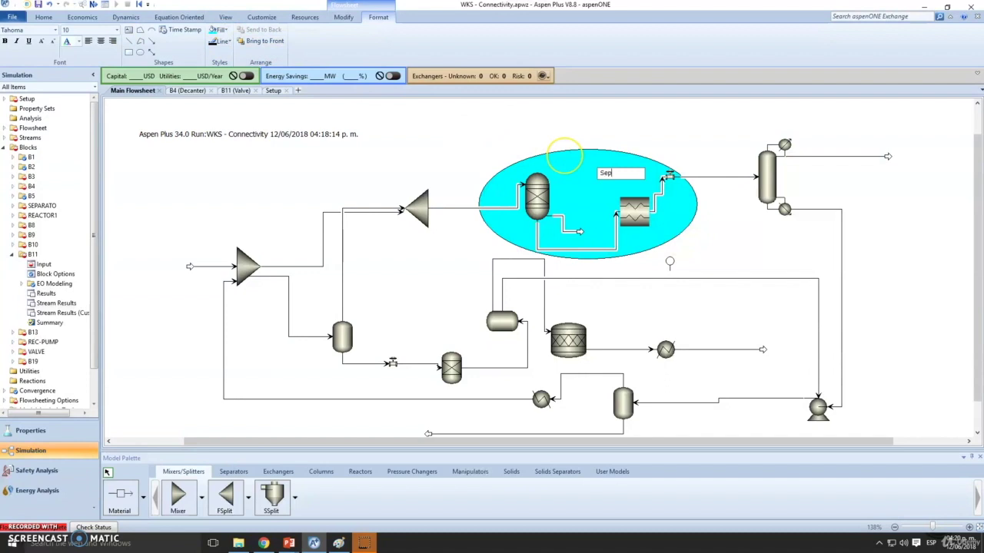
{"action": "type", "text": "Sep+Compr"}
{"action": "key", "text": "Return"}
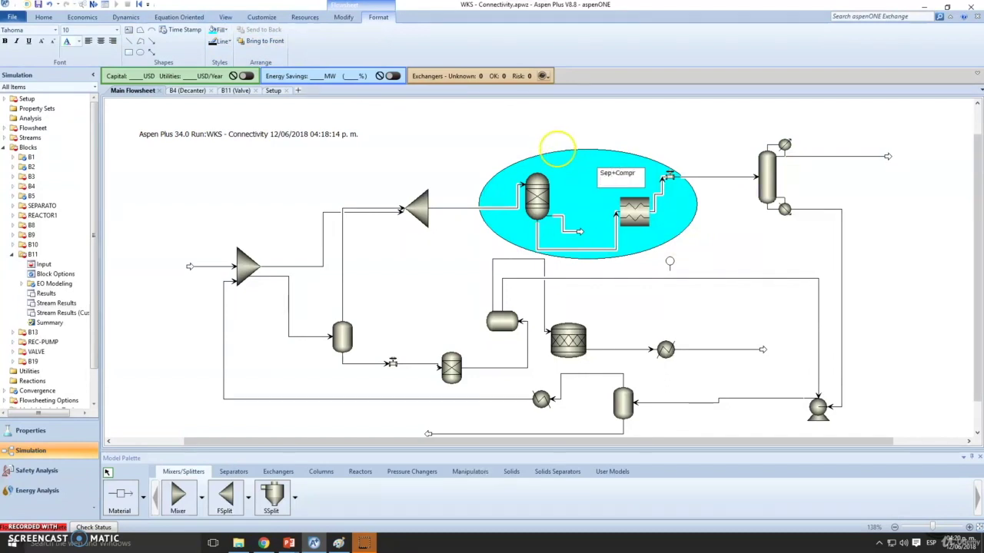
{"action": "left_click", "coordinate": [621, 104]}
{"action": "left_click", "coordinate": [587, 161]}
{"action": "left_click", "coordinate": [574, 160]}
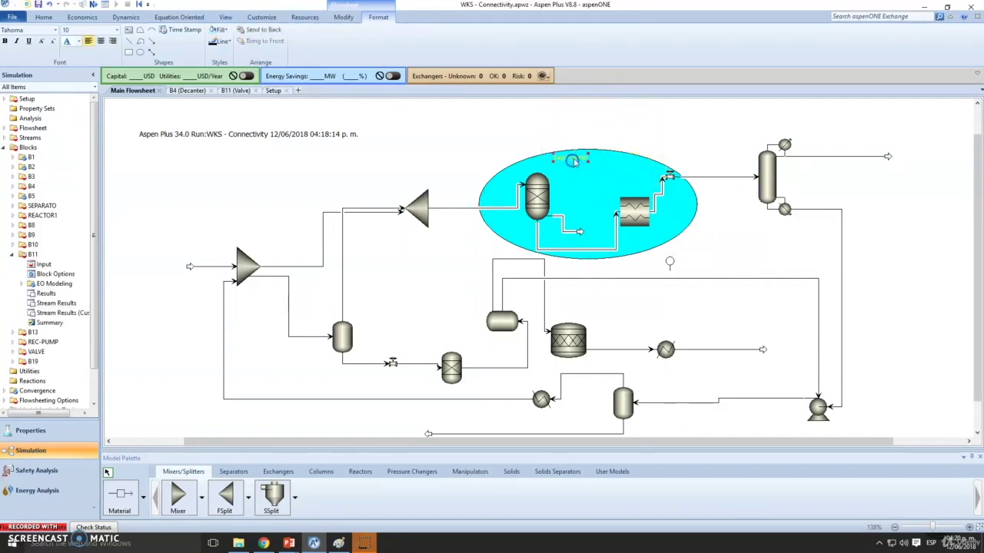
Step: Try to recolor the "Sep+Compr" label black through its line color and look through the options for the ellipse and label
{"action": "left_click", "coordinate": [221, 40]}
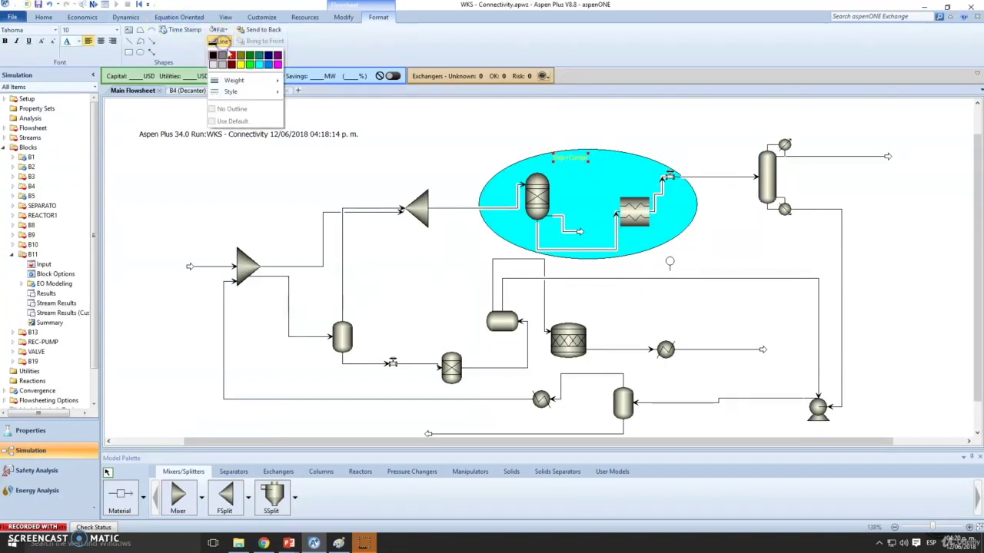
{"action": "left_click", "coordinate": [212, 56]}
{"action": "left_click", "coordinate": [574, 161]}
{"action": "left_click", "coordinate": [573, 161]}
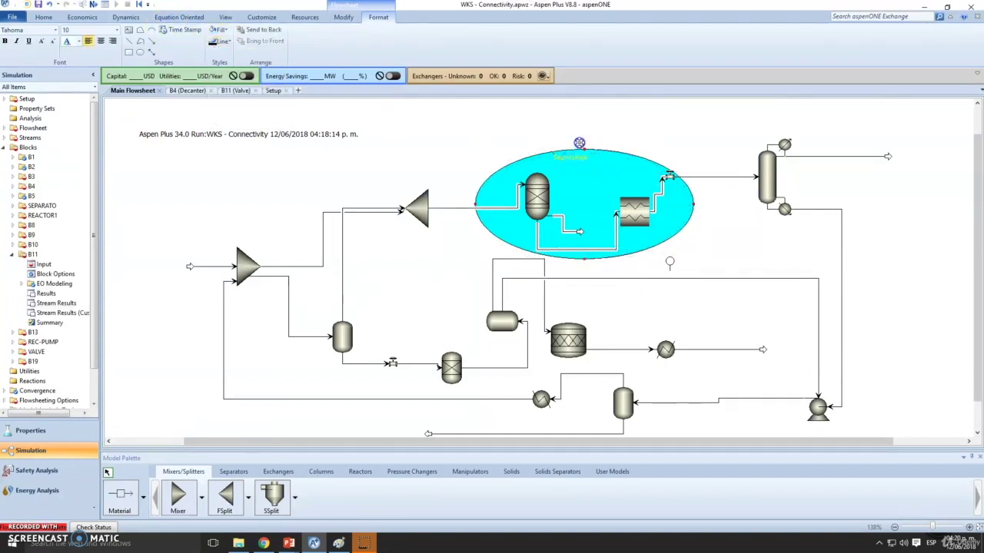
{"action": "left_click_drag", "start_coordinate": [579, 143], "coordinate": [580, 143]}
{"action": "right_click", "coordinate": [619, 164]}
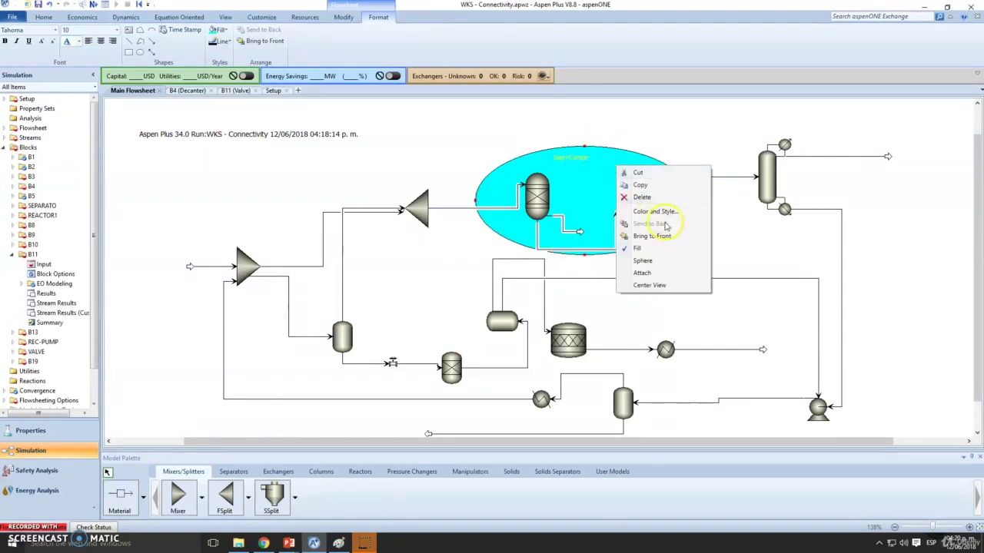
{"action": "left_click", "coordinate": [573, 159]}
{"action": "right_click", "coordinate": [578, 158]}
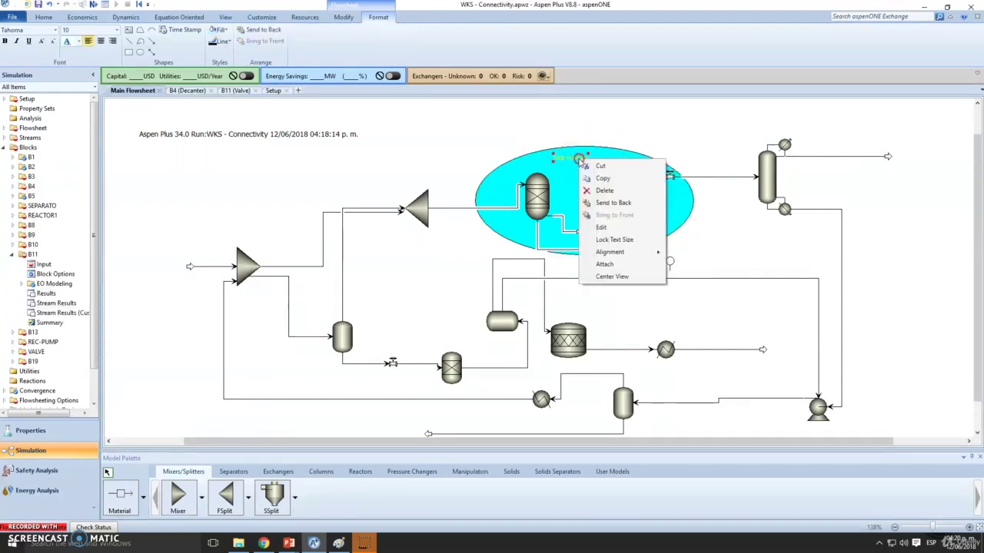
{"action": "left_click", "coordinate": [566, 149]}
{"action": "left_click", "coordinate": [560, 158]}
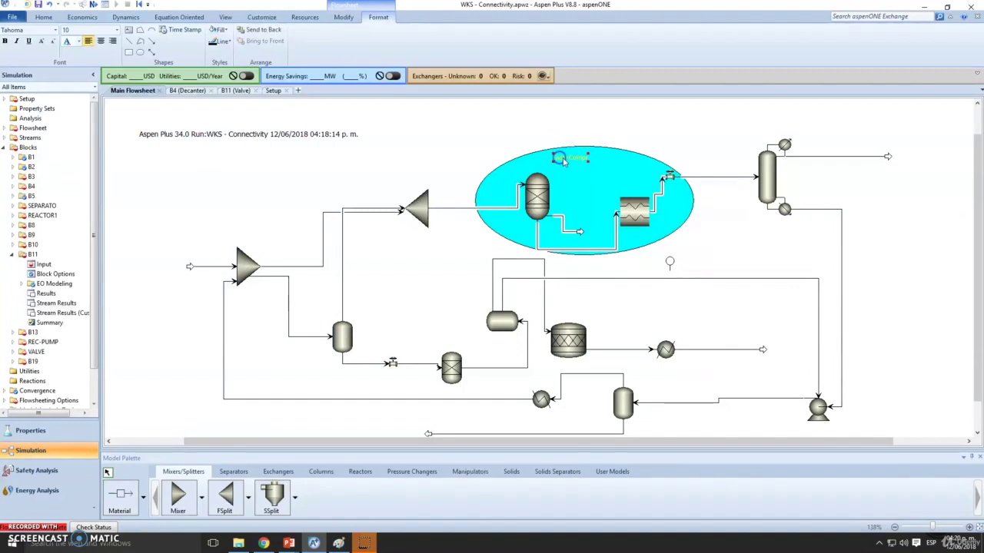
Step: Separate the ellipse from the "Sep+Compr" label and try the black line color on the label again
{"action": "left_click_drag", "start_coordinate": [562, 144], "coordinate": [561, 170]}
{"action": "left_click", "coordinate": [568, 157]}
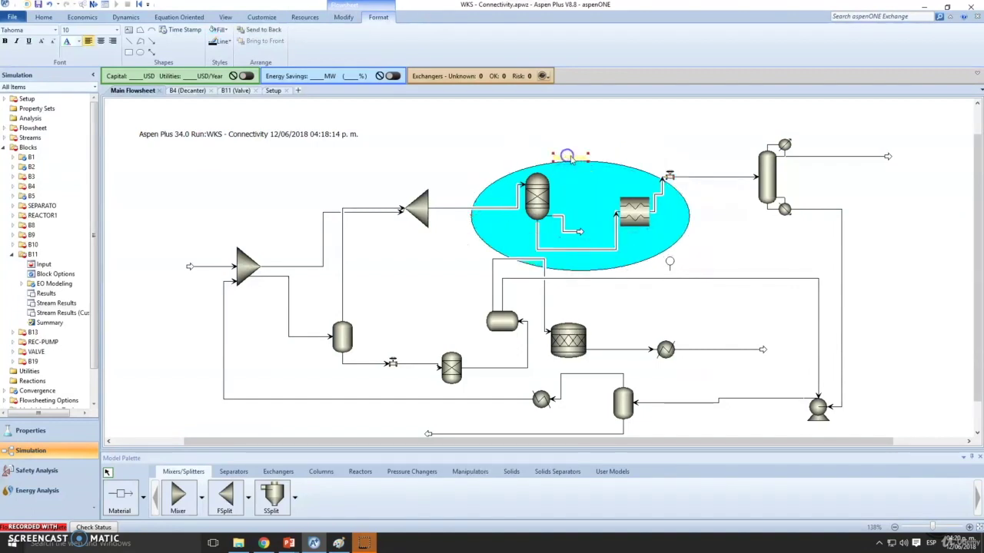
{"action": "left_click", "coordinate": [223, 41]}
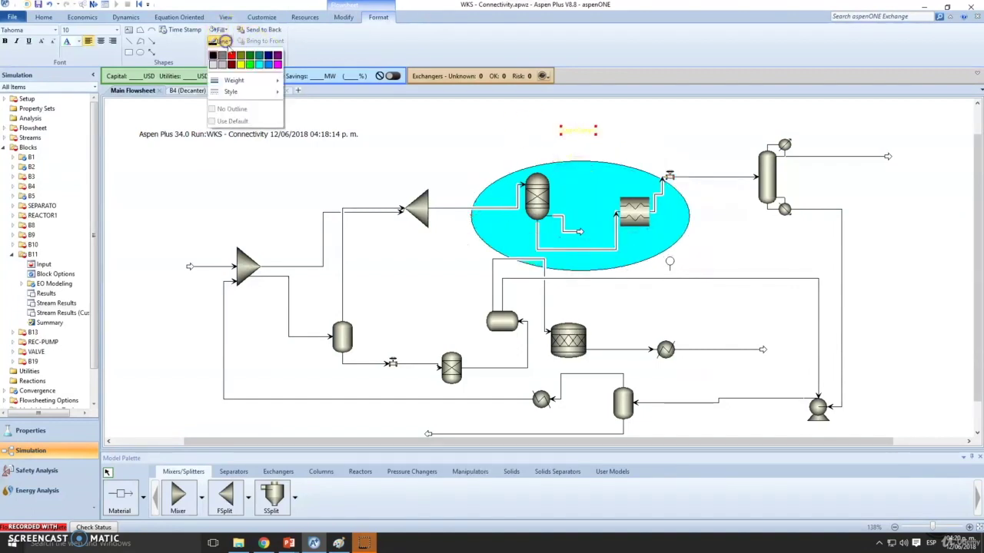
{"action": "left_click", "coordinate": [216, 58]}
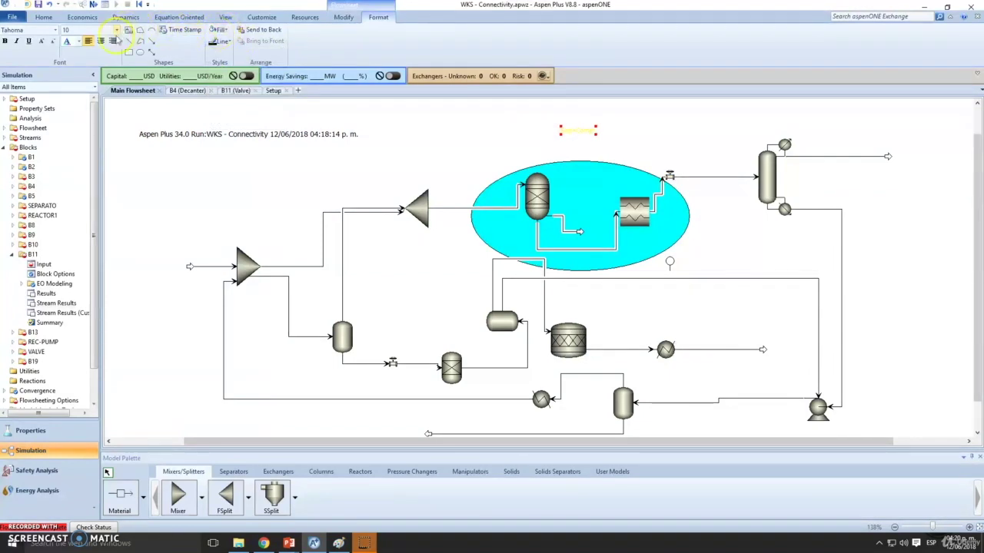
Step: Set the "Sep+Compr" label's font color to black and reposition the ellipse and label so the text sits inside its upper part
{"action": "left_click", "coordinate": [76, 43]}
{"action": "left_click", "coordinate": [68, 37]}
{"action": "left_click", "coordinate": [594, 177]}
{"action": "left_click_drag", "start_coordinate": [594, 178], "coordinate": [594, 166]}
{"action": "left_click", "coordinate": [589, 134]}
{"action": "left_click", "coordinate": [703, 136]}
{"action": "left_click", "coordinate": [594, 166]}
{"action": "left_click", "coordinate": [571, 165]}
Step: Format the "Sep+Compr" label as bold italic with font size 12
{"action": "left_click", "coordinate": [116, 31]}
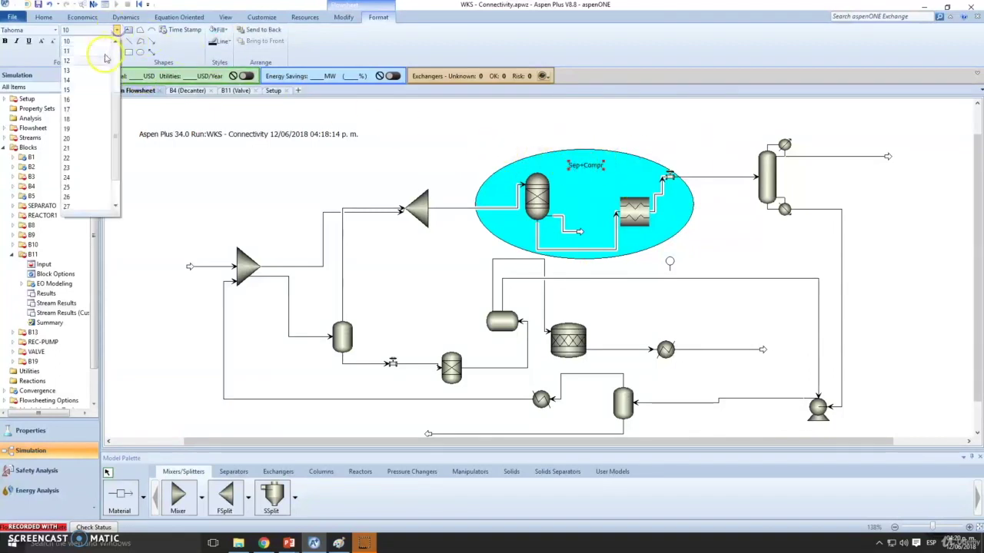
{"action": "left_click", "coordinate": [94, 68]}
{"action": "left_click", "coordinate": [4, 40]}
{"action": "left_click", "coordinate": [16, 41]}
{"action": "left_click", "coordinate": [492, 146]}
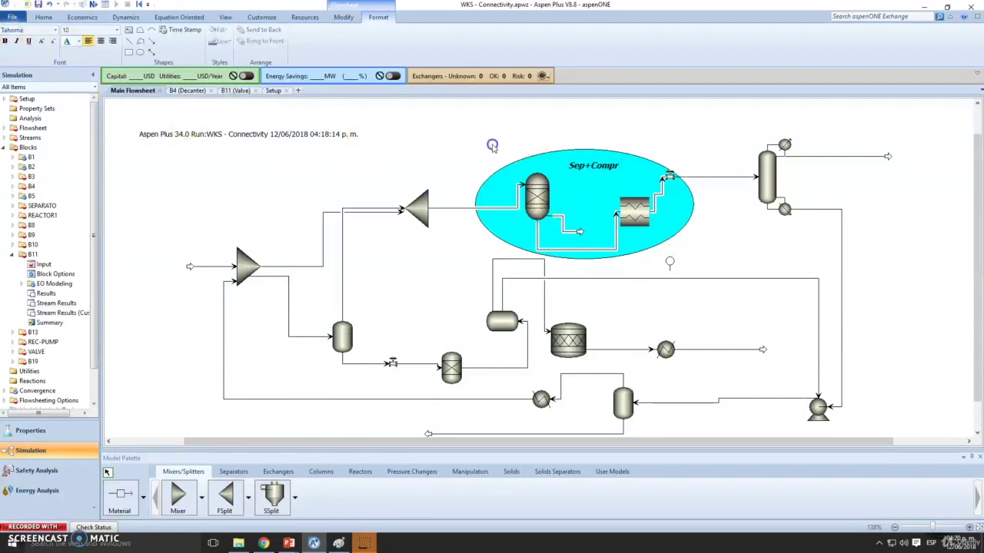
Step: Draw a rectangle around the reactor below the cyan ellipse and the heat exchanger downstream of it
{"action": "scroll", "coordinate": [492, 146], "scroll_direction": "down", "scroll_amount": 3}
{"action": "scroll", "coordinate": [791, 264], "scroll_direction": "up", "scroll_amount": 2}
{"action": "scroll", "coordinate": [791, 261], "scroll_direction": "down", "scroll_amount": 3}
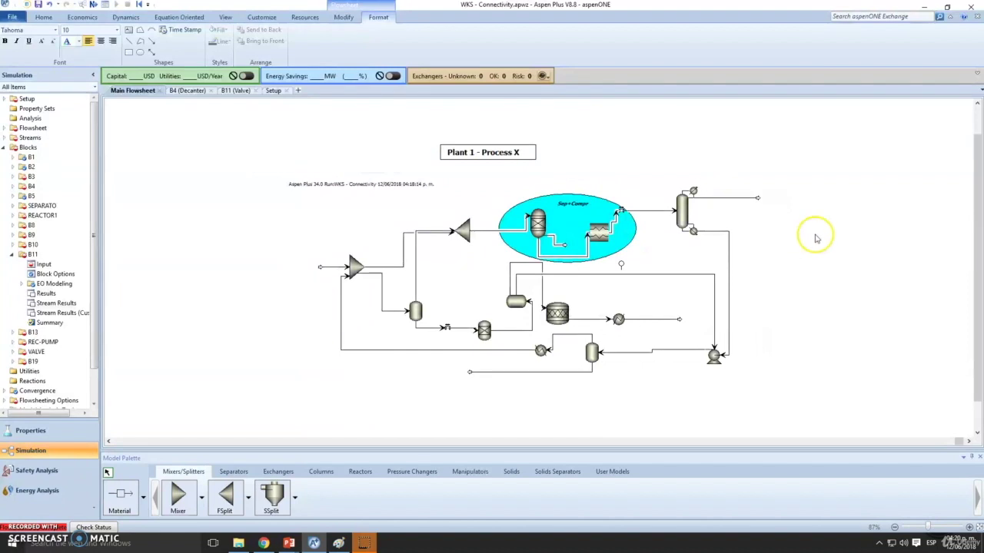
{"action": "scroll", "coordinate": [771, 246], "scroll_direction": "up", "scroll_amount": 1}
{"action": "left_click", "coordinate": [976, 433]}
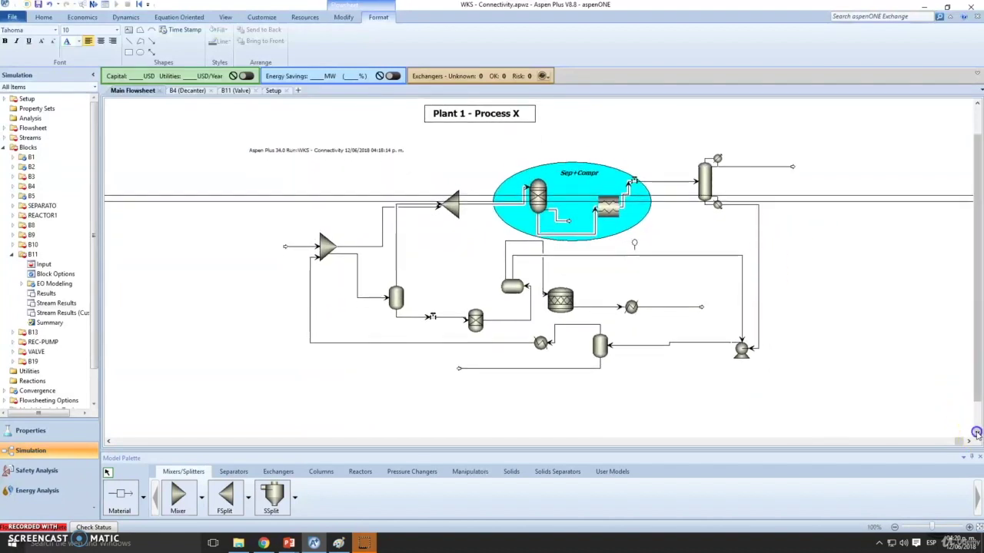
{"action": "scroll", "coordinate": [545, 285], "scroll_direction": "up", "scroll_amount": 5}
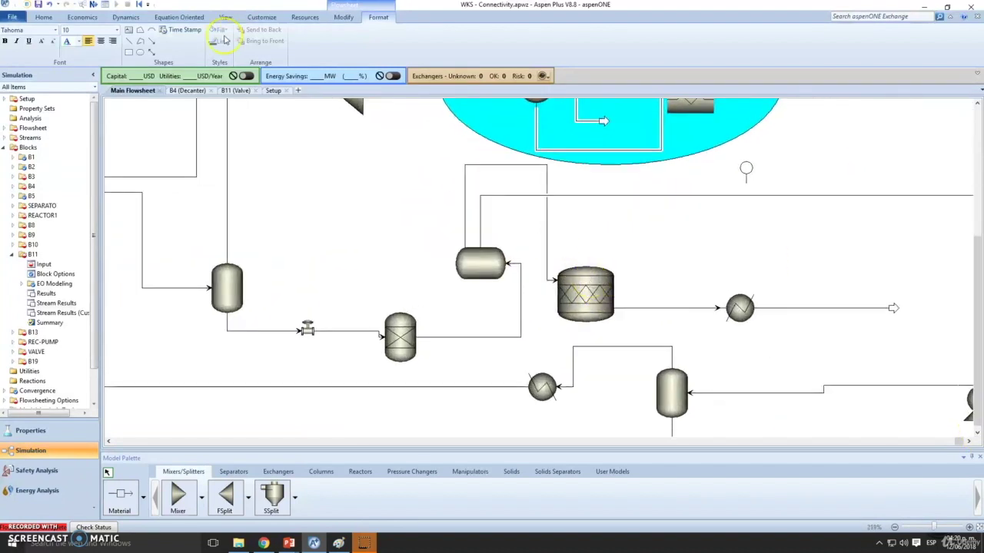
{"action": "left_click", "coordinate": [130, 53]}
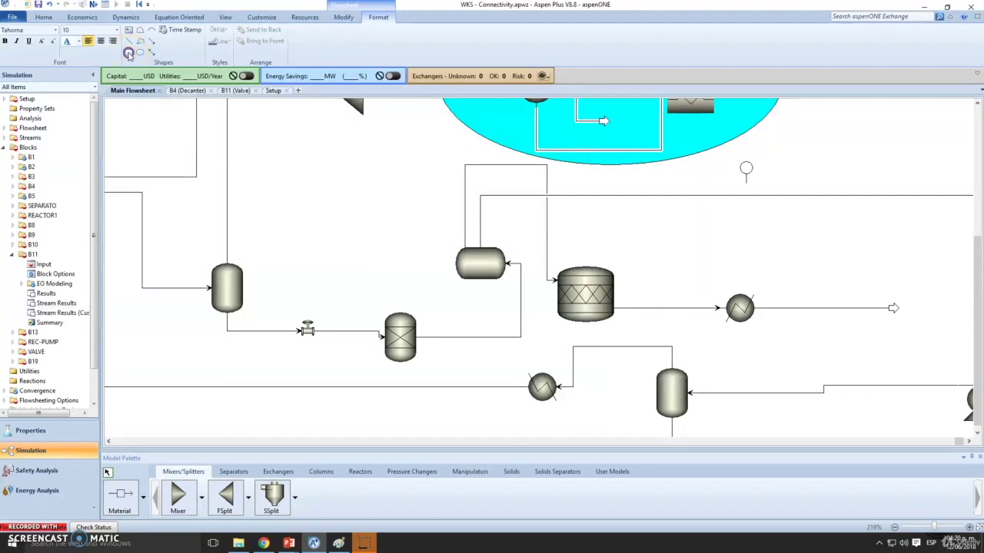
{"action": "mouse_move", "coordinate": [529, 244]}
{"action": "left_mouse_down"}
{"action": "mouse_move", "coordinate": [618, 335]}
{"action": "mouse_move", "coordinate": [758, 345]}
{"action": "mouse_move", "coordinate": [801, 336]}
{"action": "left_mouse_up"}
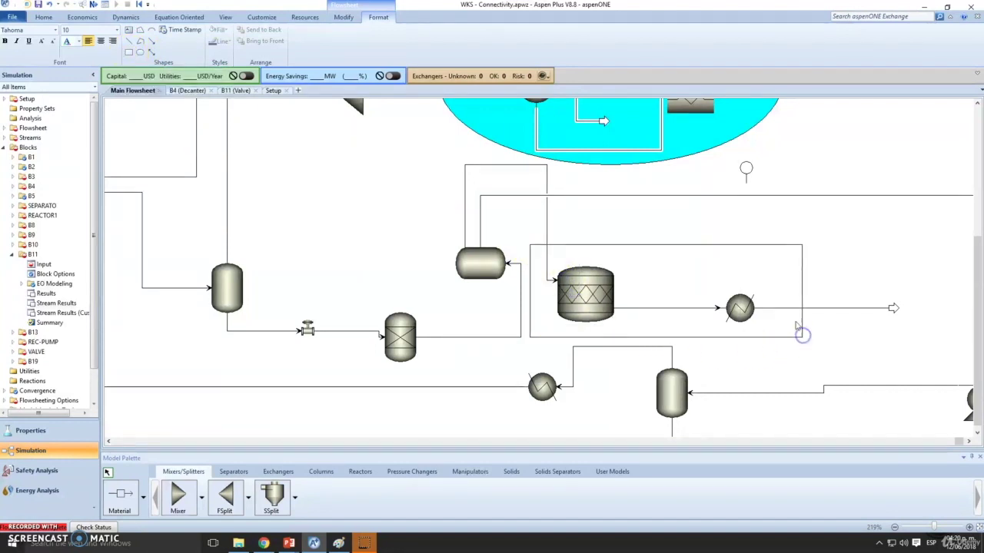
Step: Give the rectangle around the reactor and heat exchanger a thick, dashed red outline
{"action": "left_click", "coordinate": [800, 251]}
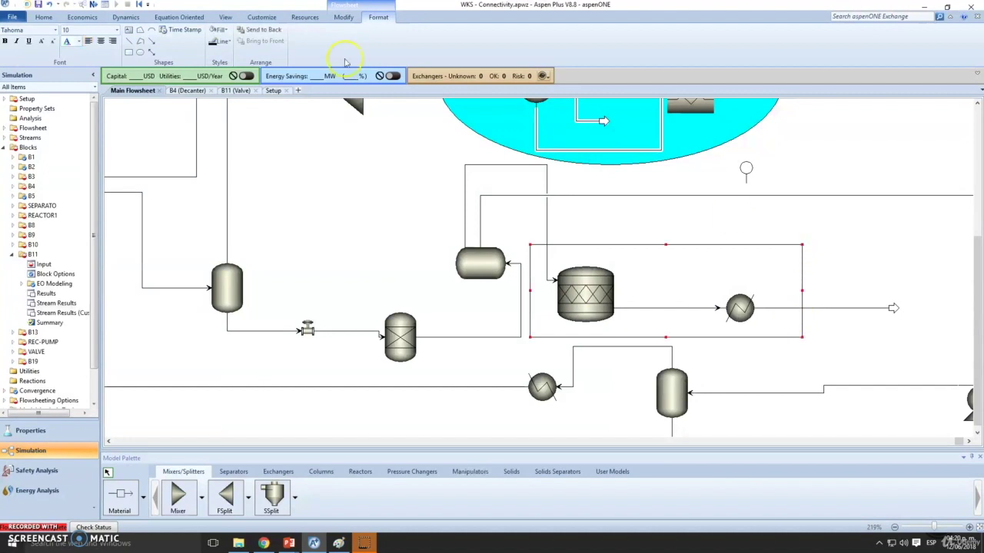
{"action": "left_click", "coordinate": [221, 41]}
{"action": "mouse_move", "coordinate": [265, 92]}
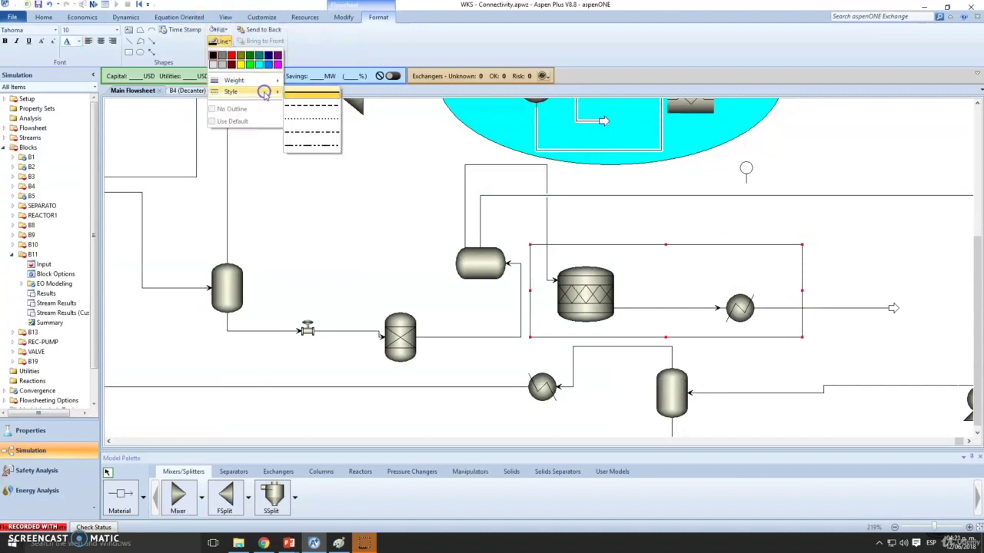
{"action": "left_click", "coordinate": [321, 134]}
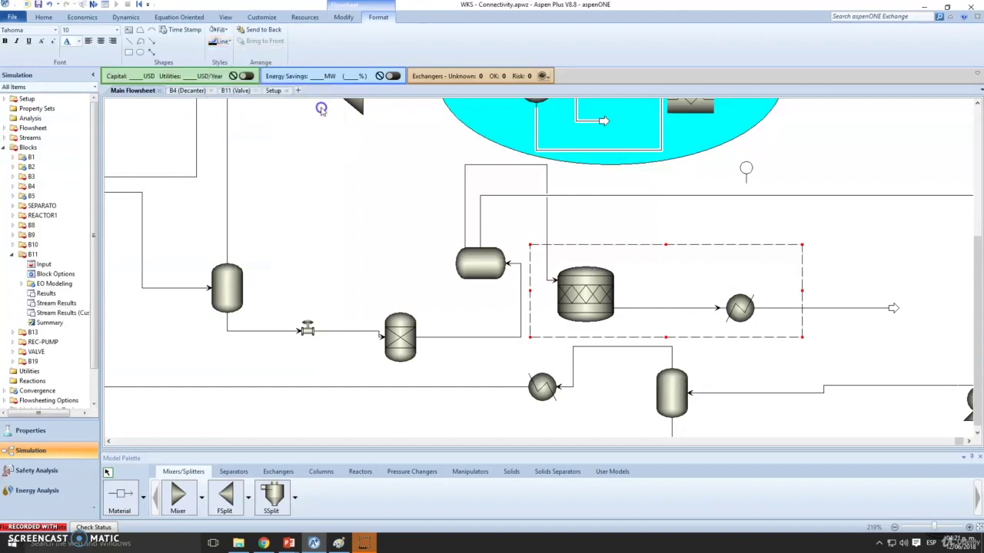
{"action": "left_click", "coordinate": [219, 43]}
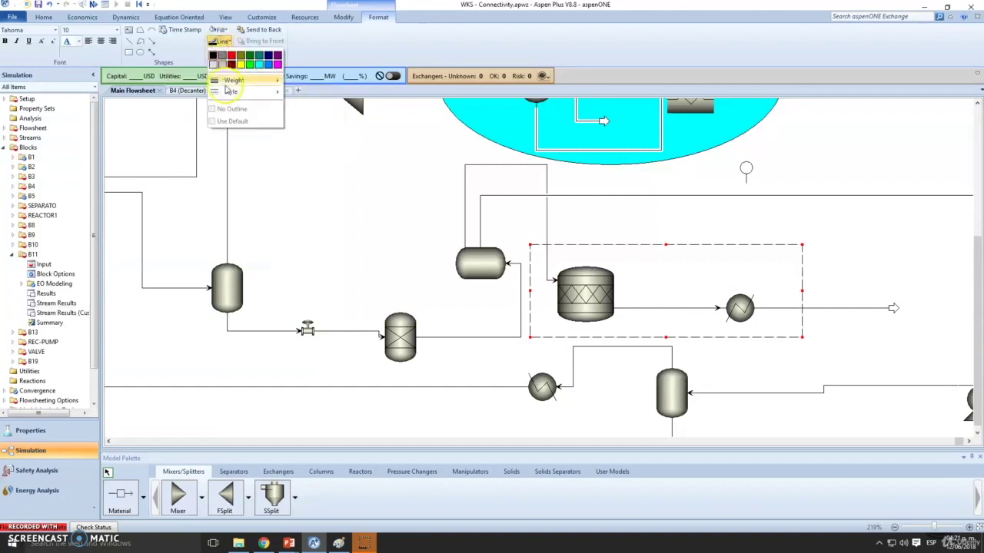
{"action": "mouse_move", "coordinate": [232, 81]}
{"action": "left_click", "coordinate": [338, 147]}
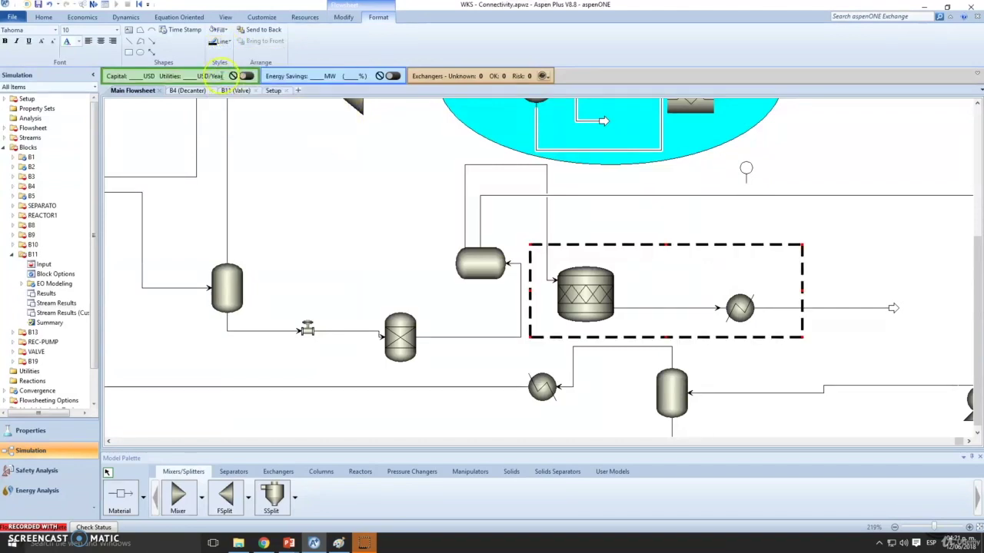
{"action": "left_click", "coordinate": [220, 30]}
{"action": "left_click", "coordinate": [220, 41]}
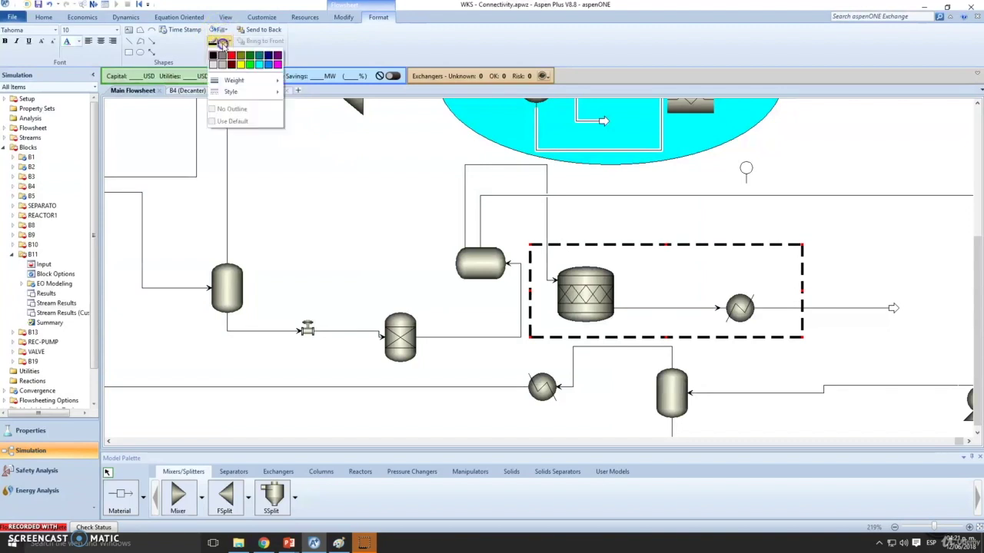
{"action": "left_click", "coordinate": [232, 55]}
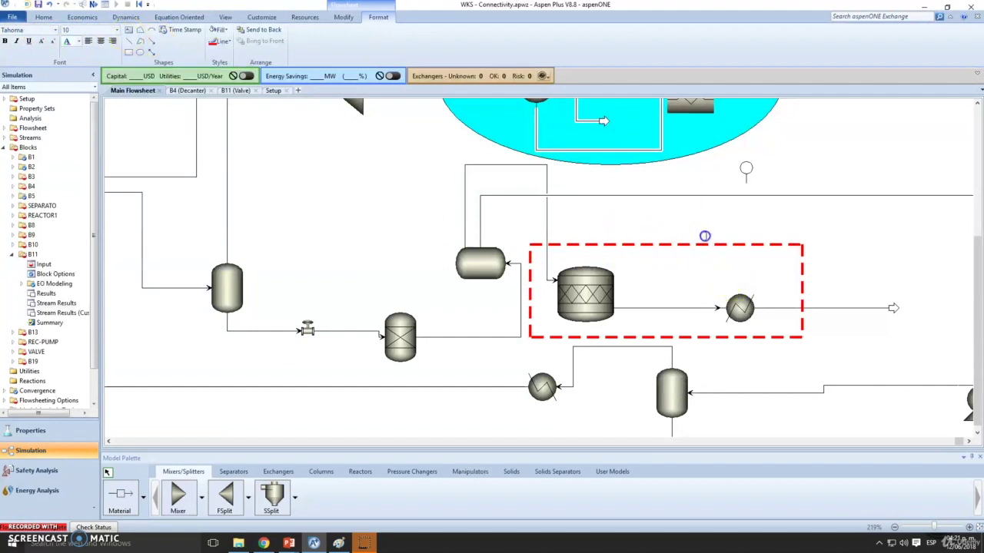
Step: Add a "Reactor and Heating Section" text label and place it just above the red dashed rectangle
{"action": "type", "text": "ctor and Heating Area"}
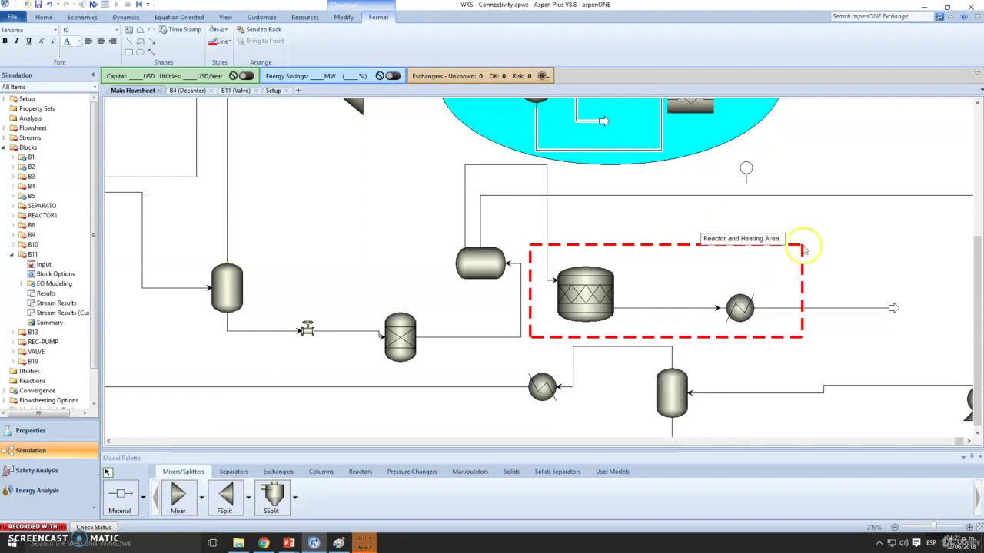
{"action": "double_click", "coordinate": [771, 238]}
{"action": "type", "text": "AS"}
{"action": "key", "text": "BackSpace"}
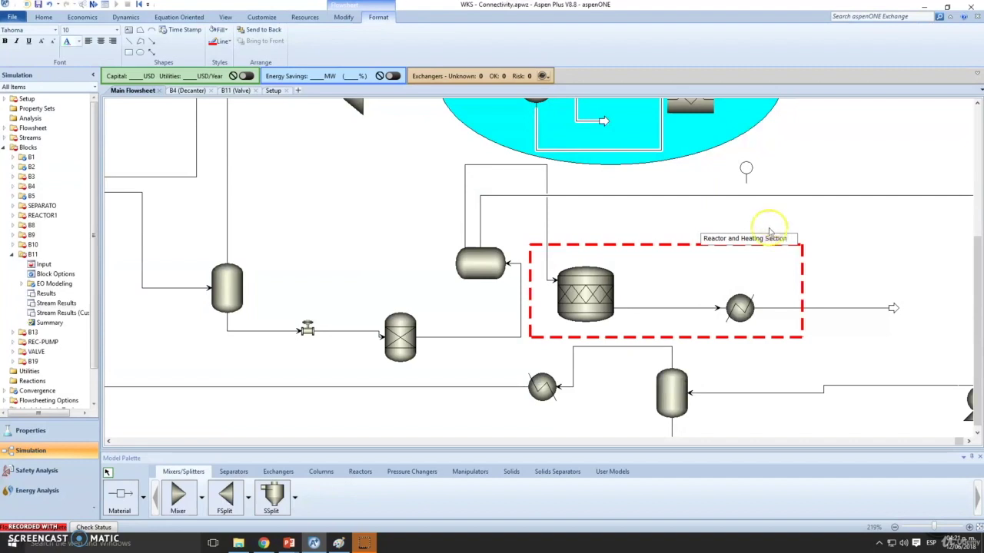
{"action": "left_click_drag", "start_coordinate": [753, 237], "coordinate": [694, 229]}
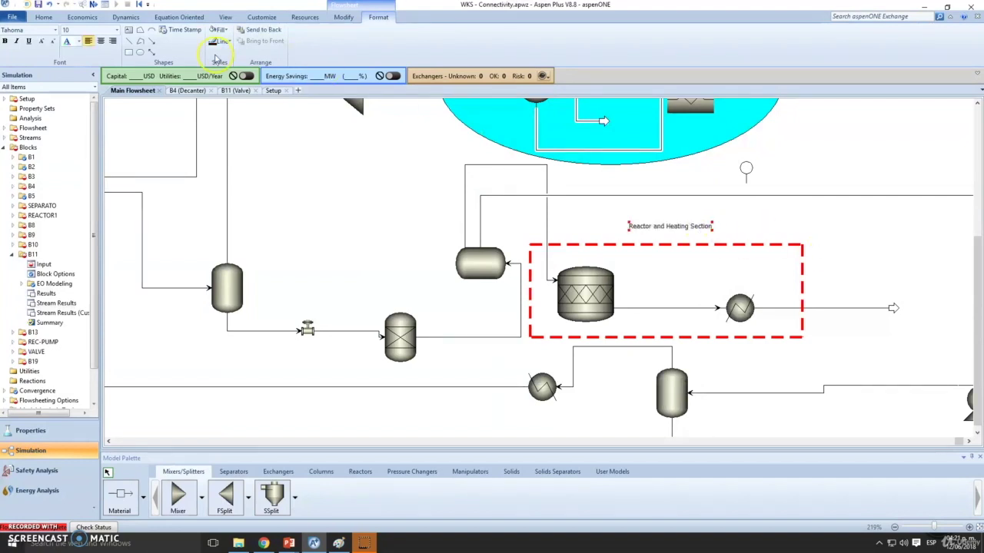
Step: Format the "Reactor and Heating Section" label as bold with font size 12
{"action": "left_click", "coordinate": [116, 30]}
{"action": "left_click", "coordinate": [98, 63]}
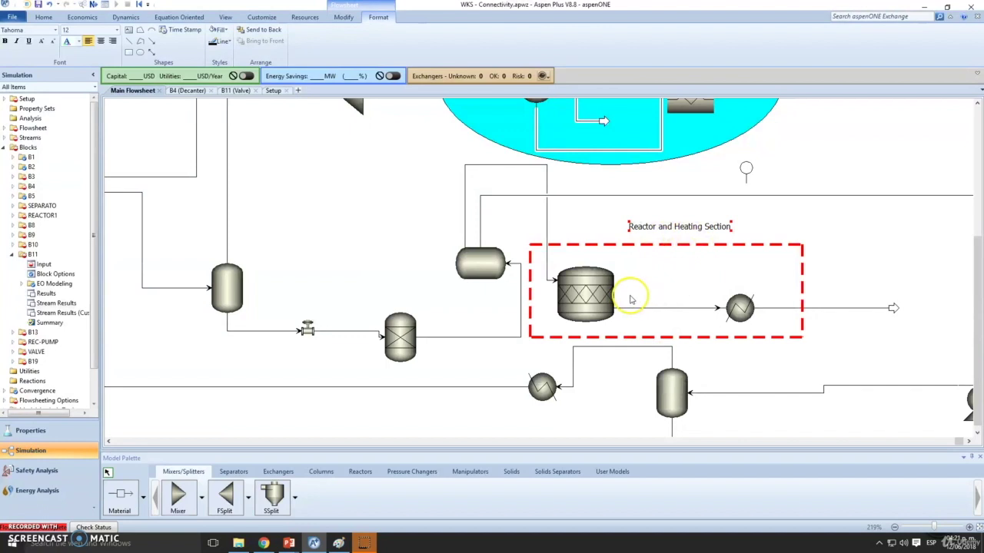
{"action": "left_click", "coordinate": [5, 41]}
Step: Delete the stray long, thin rectangle that crosses the flowsheet horizontally through the cyan ellipse
{"action": "scroll", "coordinate": [610, 220], "scroll_direction": "down", "scroll_amount": 5}
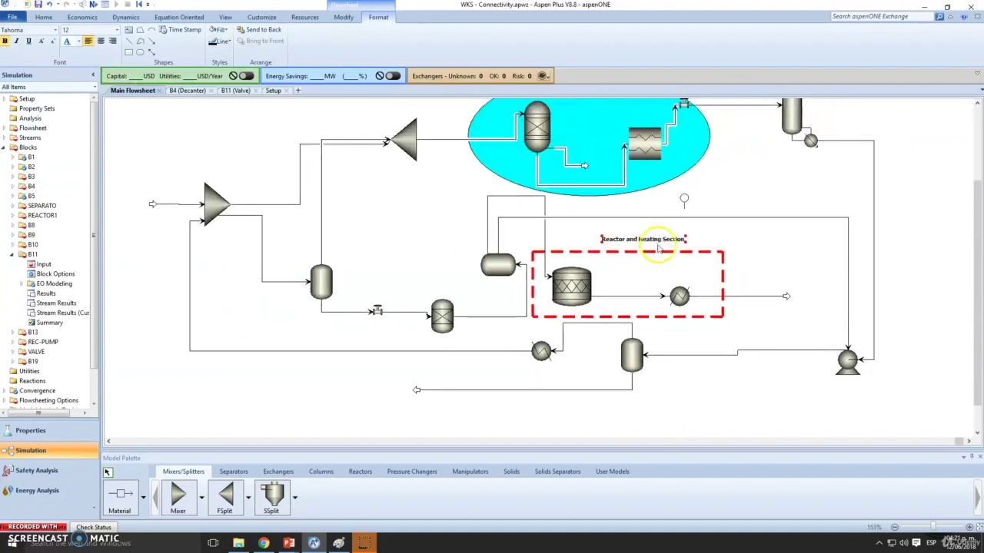
{"action": "left_click", "coordinate": [883, 187]}
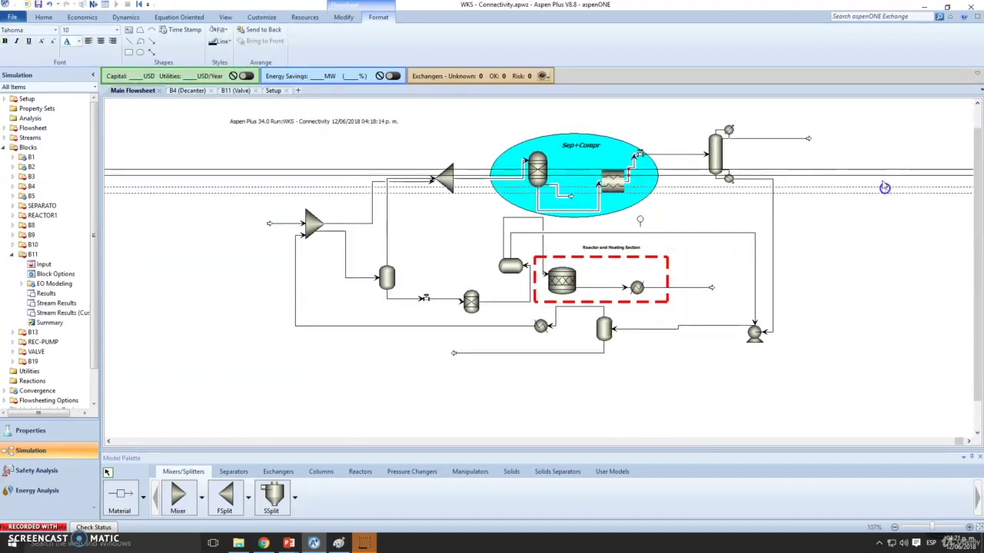
{"action": "key", "text": "Delete"}
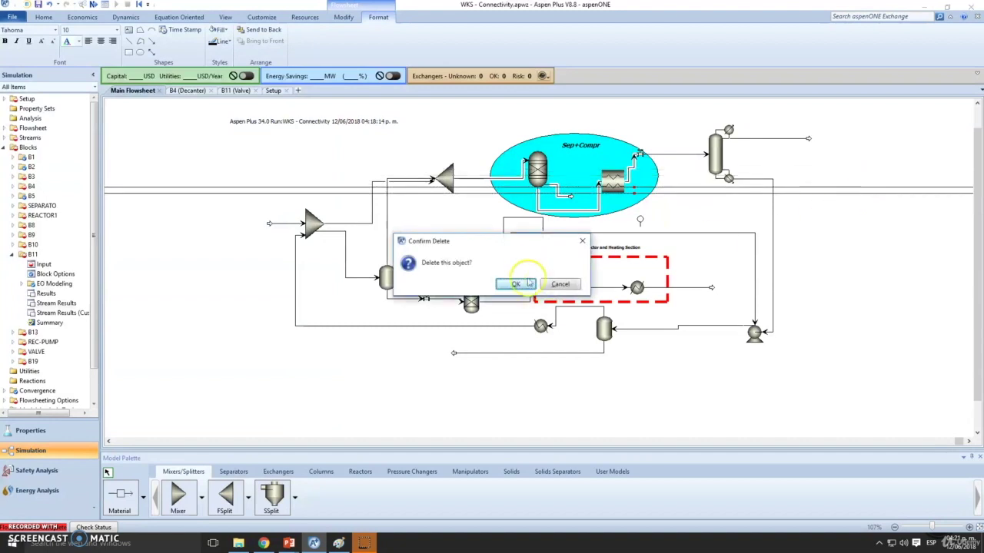
{"action": "left_click", "coordinate": [516, 285]}
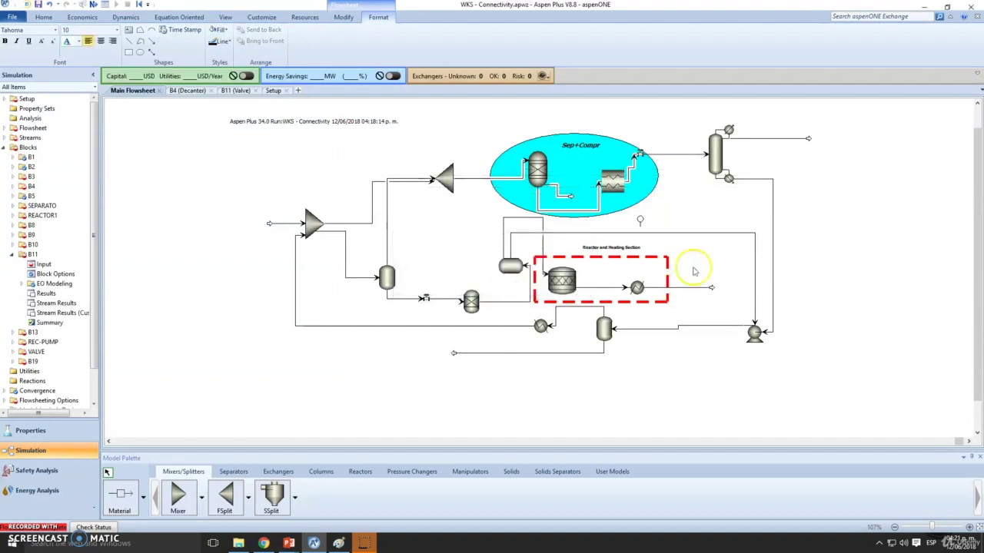
{"action": "key", "text": "ctrl+Home"}
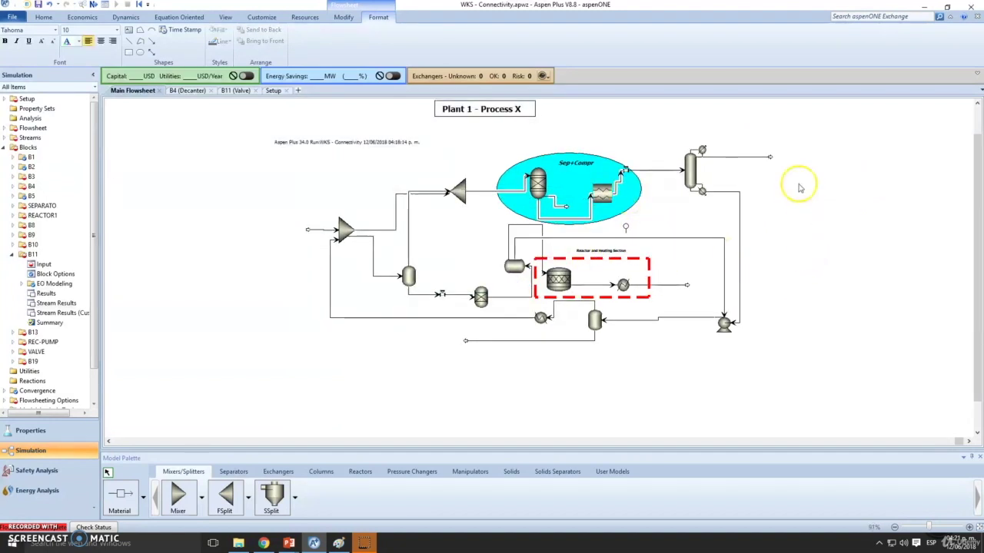
Step: Add a "Product1 - Client Y" text label and place it just below the distillation column's overhead product outlet
{"action": "scroll", "coordinate": [800, 186], "scroll_direction": "up", "scroll_amount": 2}
{"action": "left_click_drag", "start_coordinate": [975, 271], "coordinate": [973, 243]}
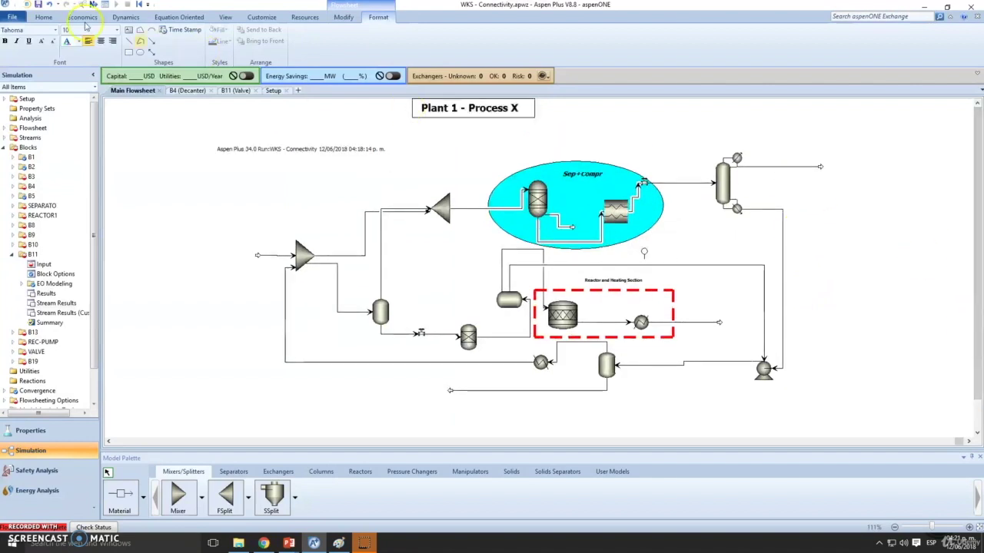
{"action": "left_click", "coordinate": [129, 29]}
{"action": "left_click", "coordinate": [853, 192]}
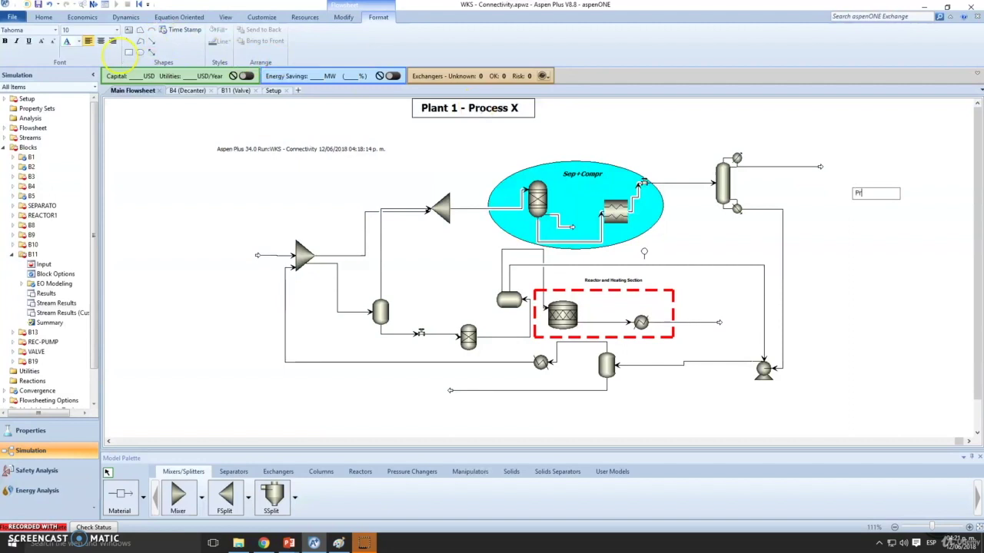
{"action": "type", "text": "Product- Cline"}
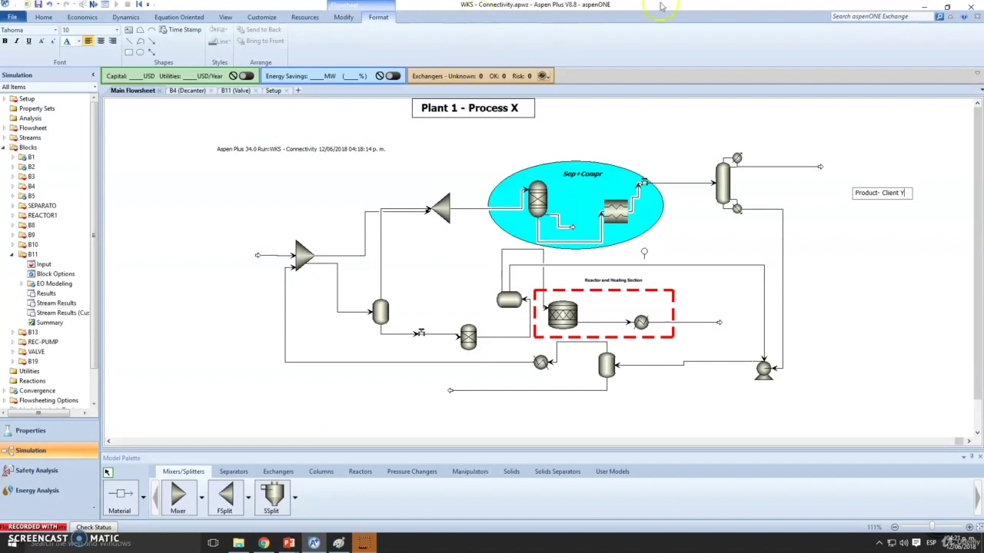
{"action": "left_click", "coordinate": [909, 189]}
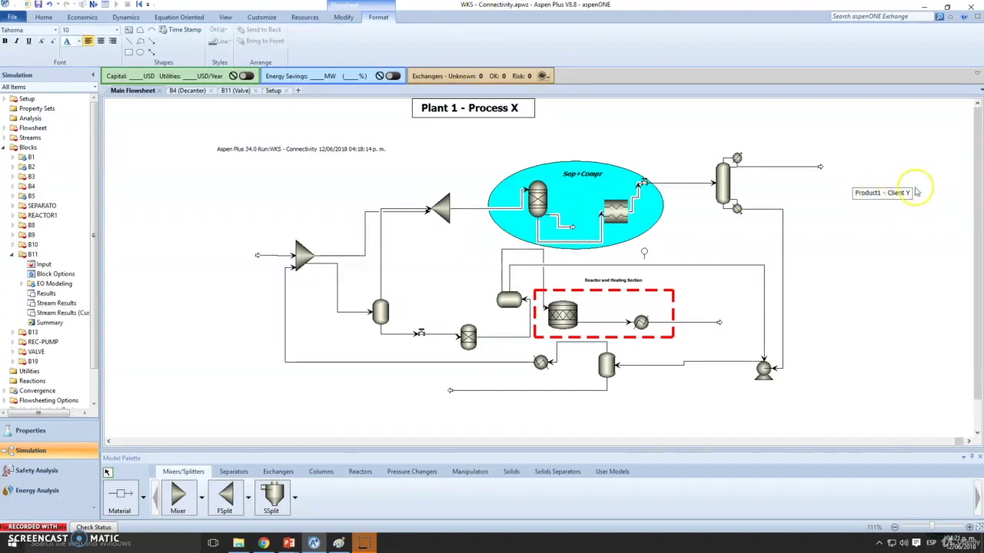
{"action": "left_click_drag", "start_coordinate": [912, 187], "coordinate": [856, 176]}
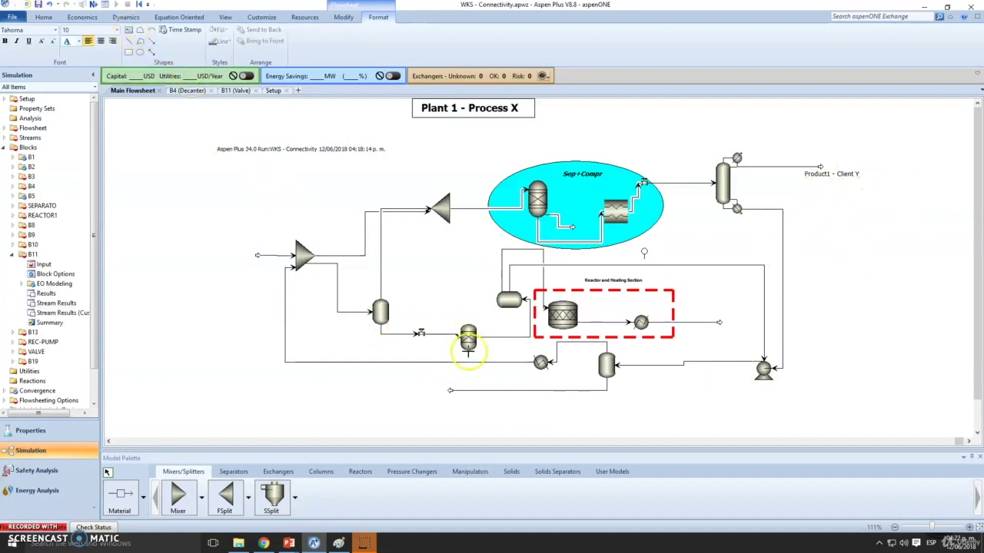
Step: Draw a horizontal arrow pointing left below the stream from the pump to the vessel and colour it bright green
{"action": "left_click", "coordinate": [152, 42]}
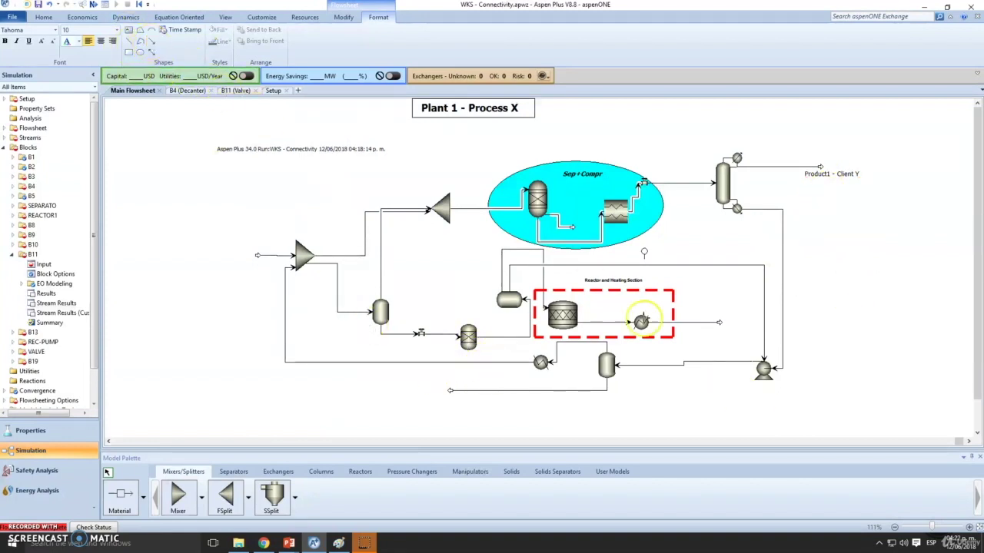
{"action": "left_click_drag", "start_coordinate": [726, 375], "coordinate": [664, 374]}
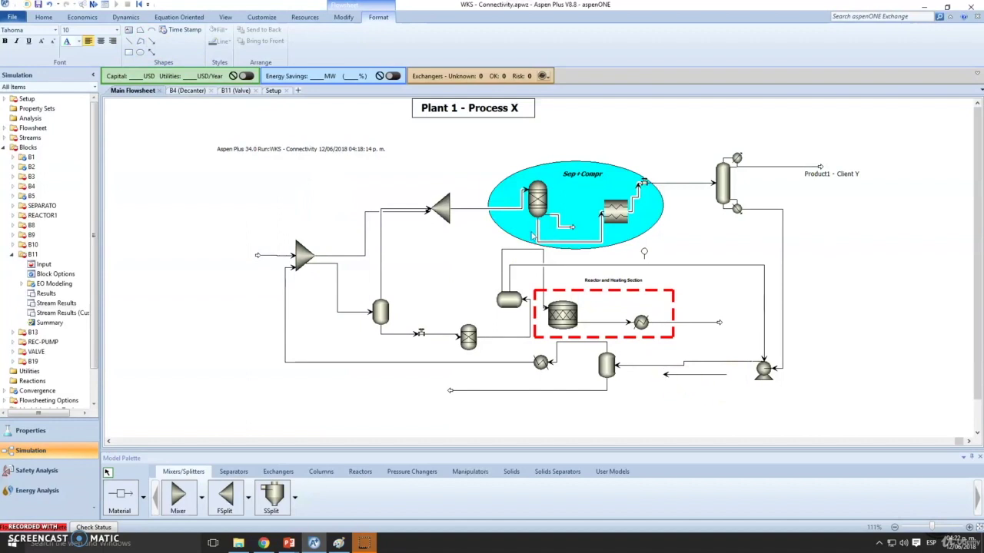
{"action": "left_click", "coordinate": [692, 375]}
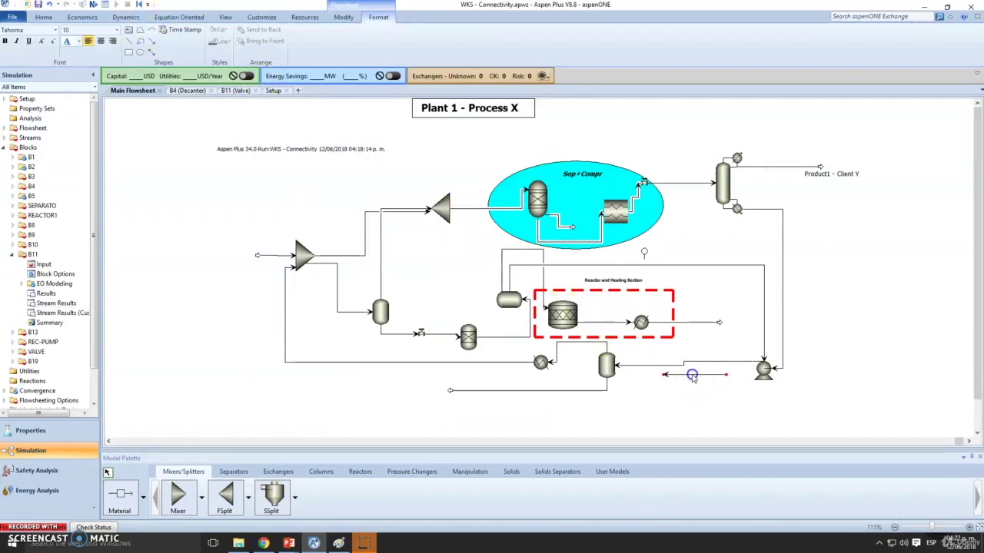
{"action": "left_click", "coordinate": [215, 43]}
{"action": "left_click", "coordinate": [250, 64]}
Step: Set the green arrow's line weight to 5 pt and its line style to dashed
{"action": "left_click", "coordinate": [220, 42]}
{"action": "mouse_move", "coordinate": [240, 82]}
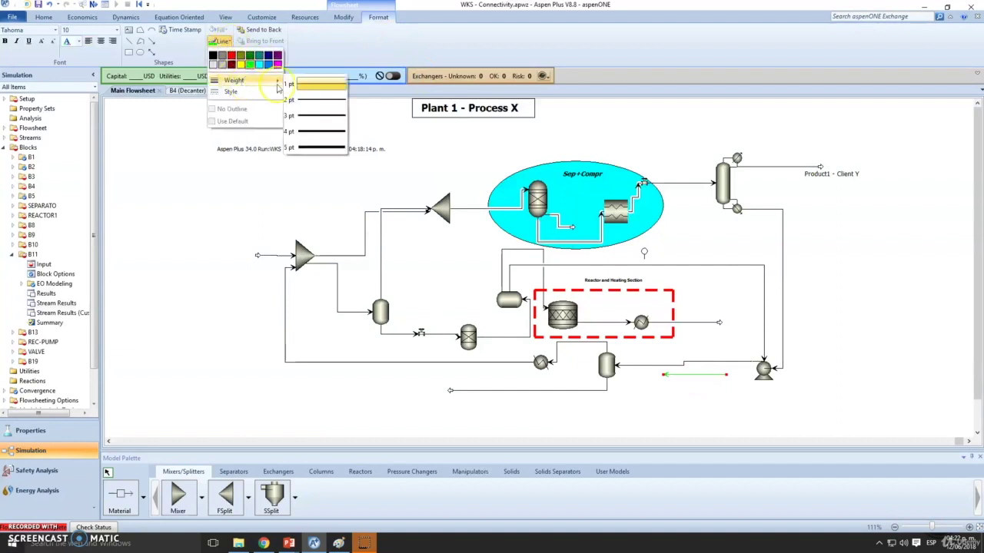
{"action": "left_click", "coordinate": [312, 144]}
{"action": "left_click", "coordinate": [220, 41]}
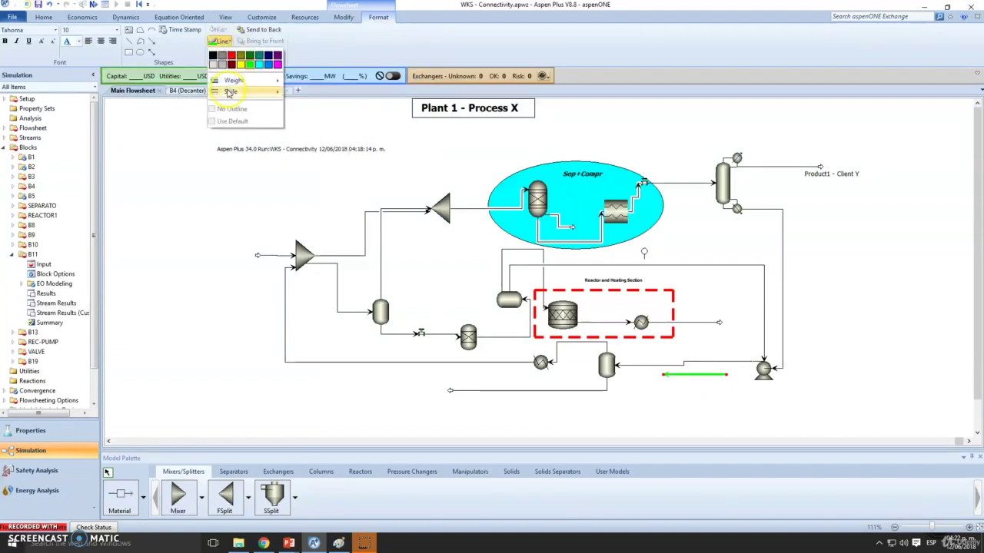
{"action": "mouse_move", "coordinate": [231, 92]}
{"action": "left_click", "coordinate": [307, 121]}
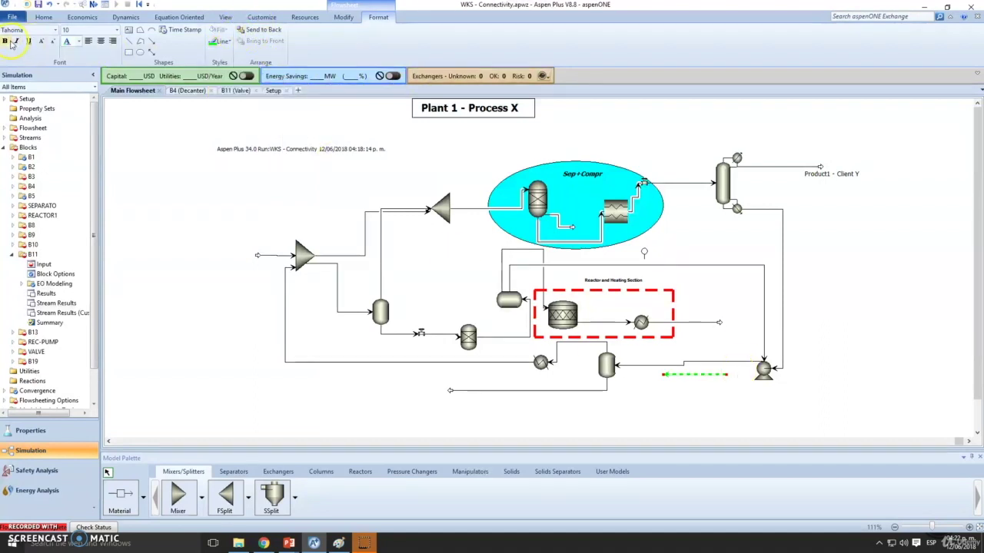
Step: Add a "Recycle Flow" text label and place it just beneath the green dashed arrow
{"action": "left_click", "coordinate": [78, 43]}
{"action": "left_click", "coordinate": [129, 30]}
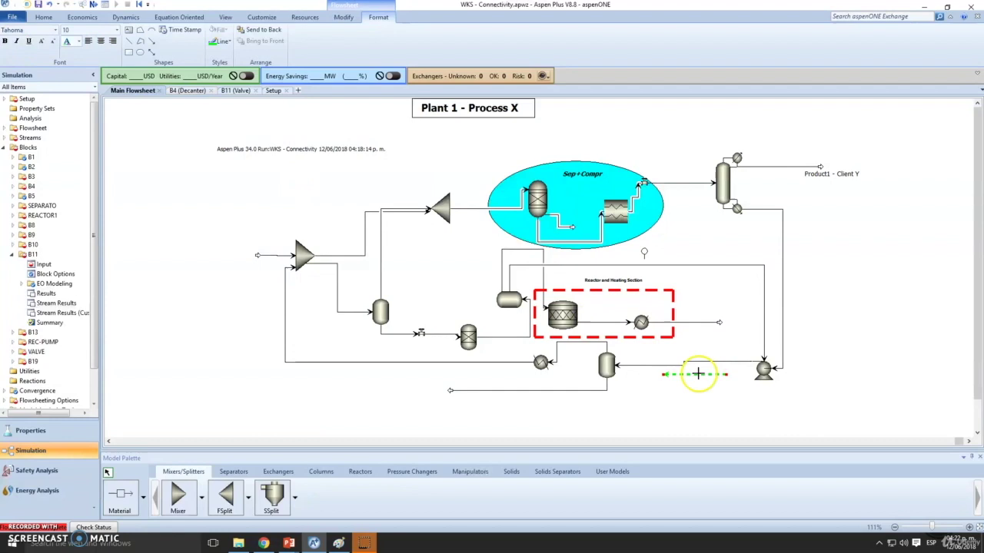
{"action": "left_click", "coordinate": [719, 399]}
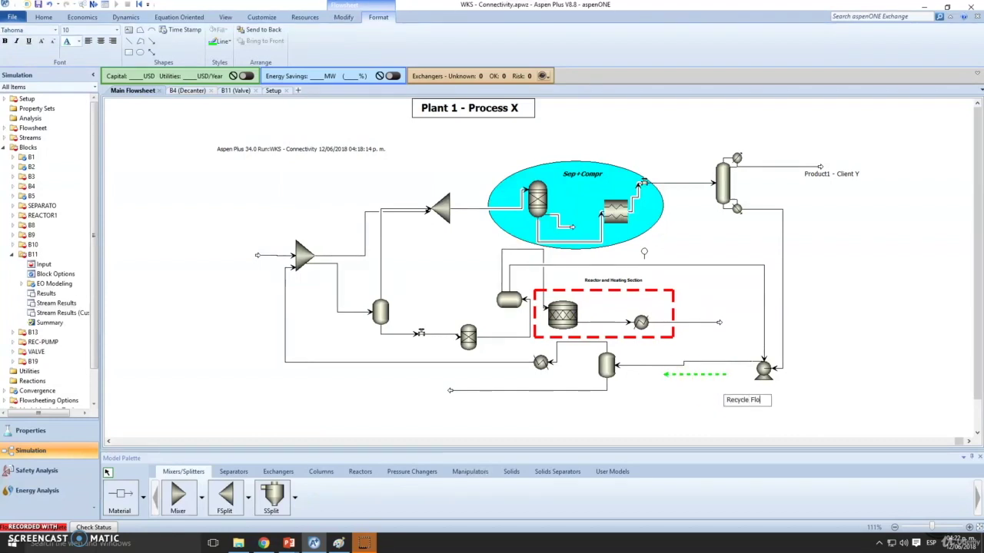
{"action": "left_click", "coordinate": [829, 426]}
{"action": "left_click", "coordinate": [706, 381]}
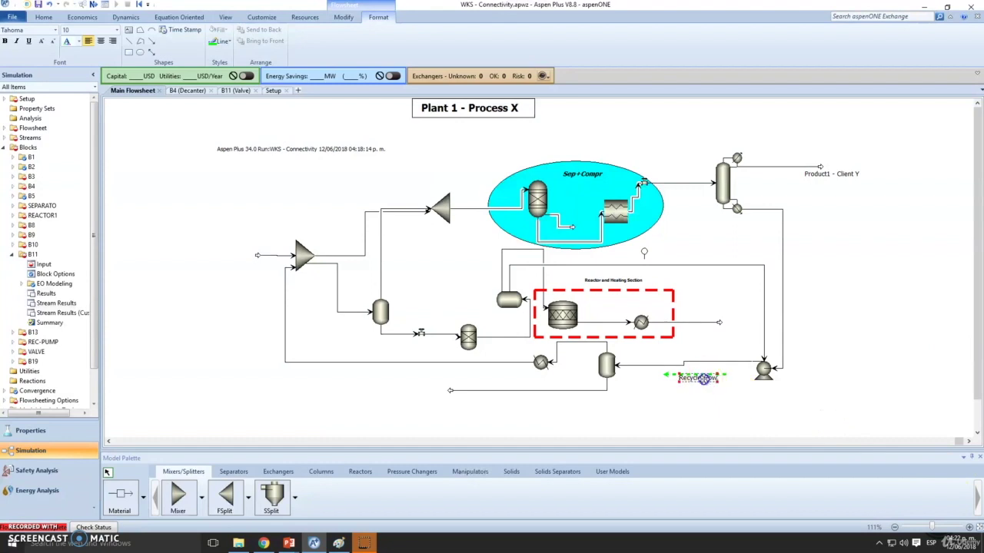
{"action": "left_click", "coordinate": [727, 401]}
{"action": "scroll", "coordinate": [749, 404], "scroll_direction": "up", "scroll_amount": 4}
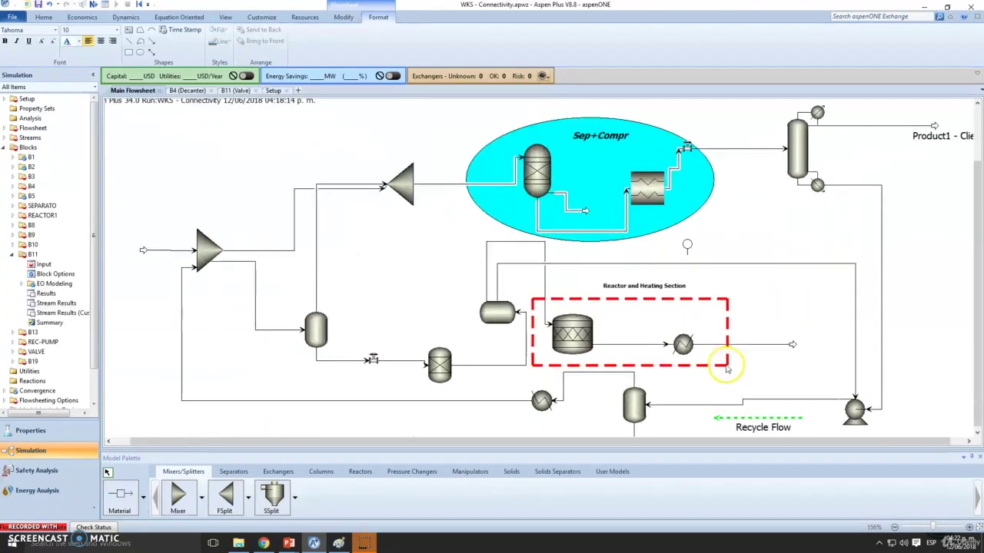
{"action": "scroll", "coordinate": [728, 369], "scroll_direction": "down", "scroll_amount": 3}
Step: Switch the display of stream and block IDs on and back off again on the flowsheet
{"action": "left_click", "coordinate": [343, 17]}
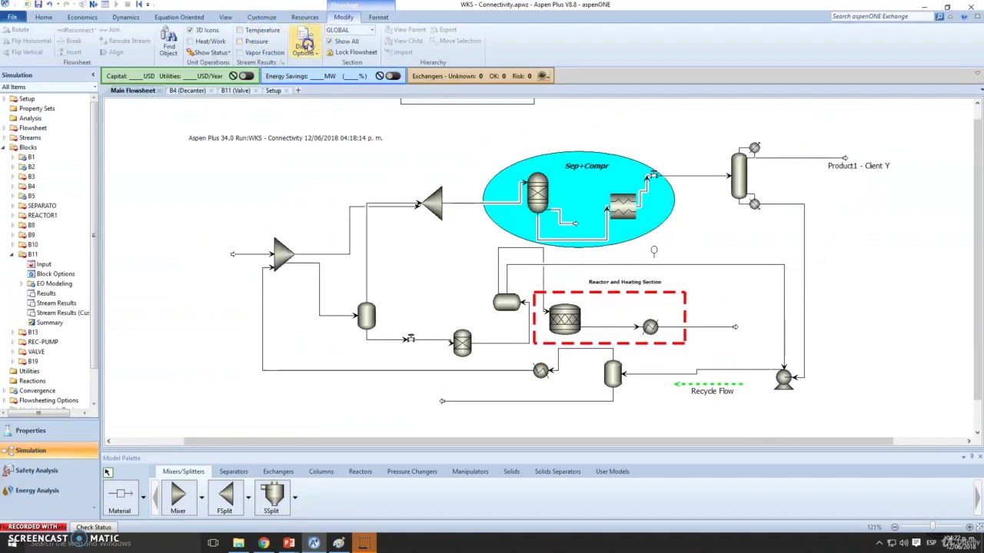
{"action": "left_click", "coordinate": [306, 45]}
{"action": "left_click", "coordinate": [310, 65]}
{"action": "left_click", "coordinate": [867, 333]}
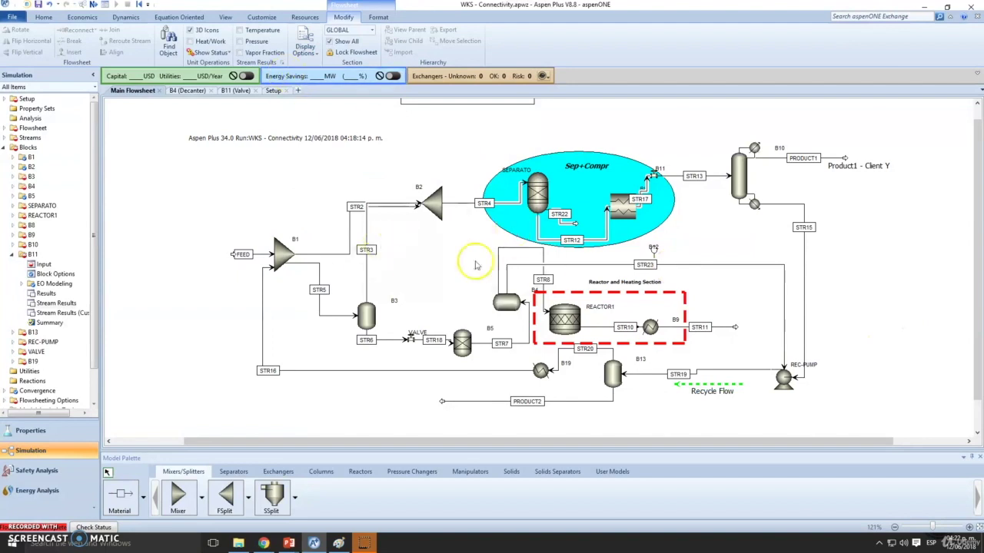
{"action": "left_click", "coordinate": [306, 52]}
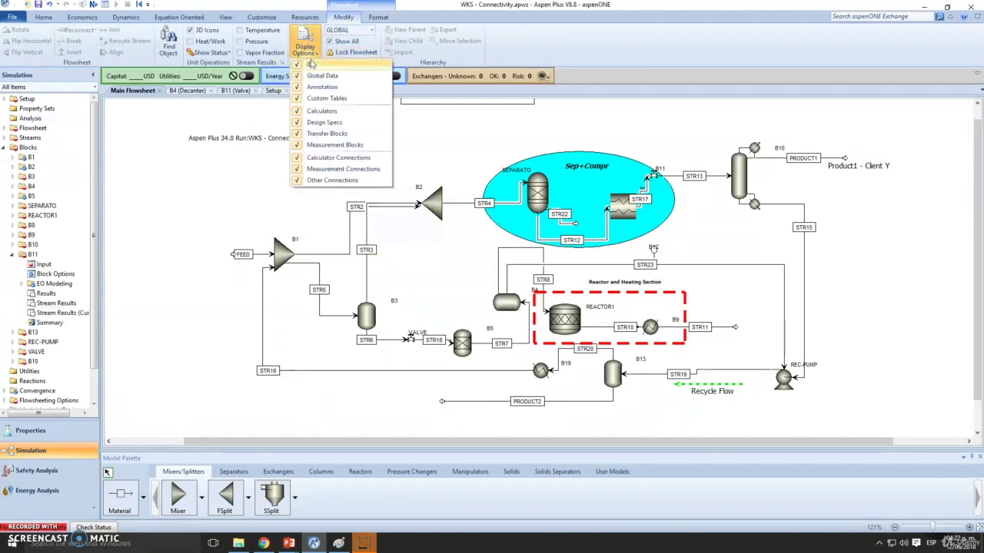
{"action": "left_click", "coordinate": [315, 66]}
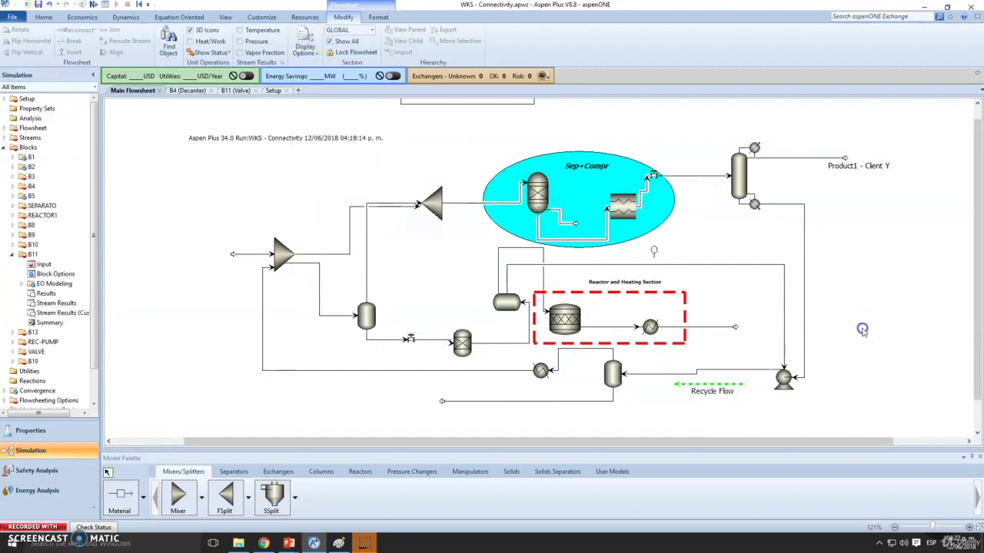
Step: Add a "Decanter" text label and centre it just below the horizontal decanter vessel
{"action": "scroll", "coordinate": [651, 327], "scroll_direction": "up", "scroll_amount": 2}
{"action": "left_click", "coordinate": [977, 434]}
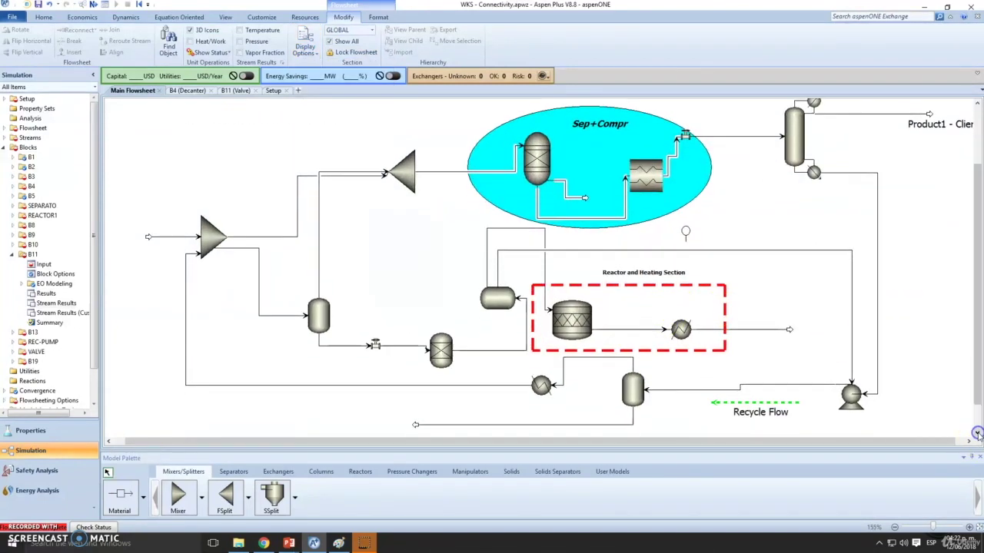
{"action": "left_click", "coordinate": [976, 434]}
{"action": "scroll", "coordinate": [248, 39], "scroll_direction": "up", "scroll_amount": 1}
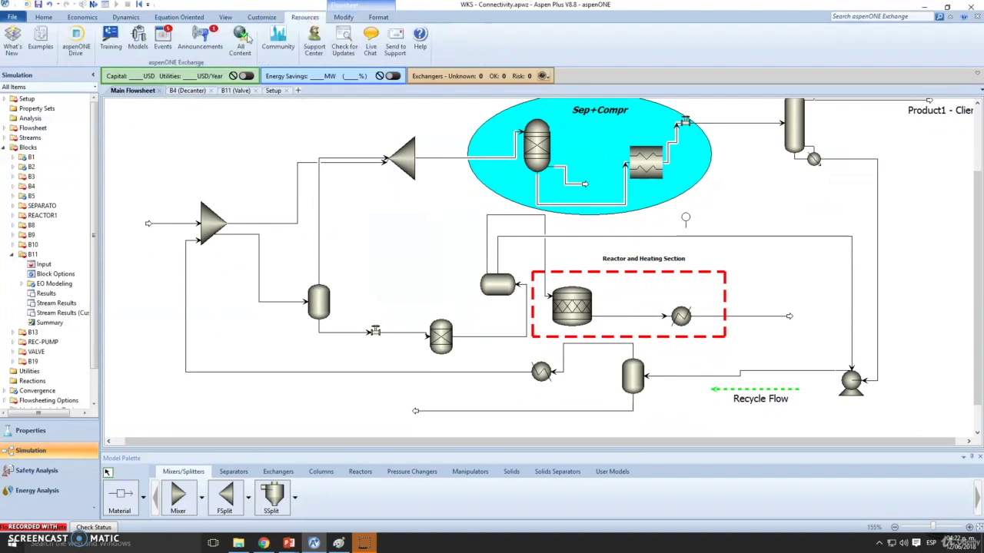
{"action": "left_click", "coordinate": [378, 17]}
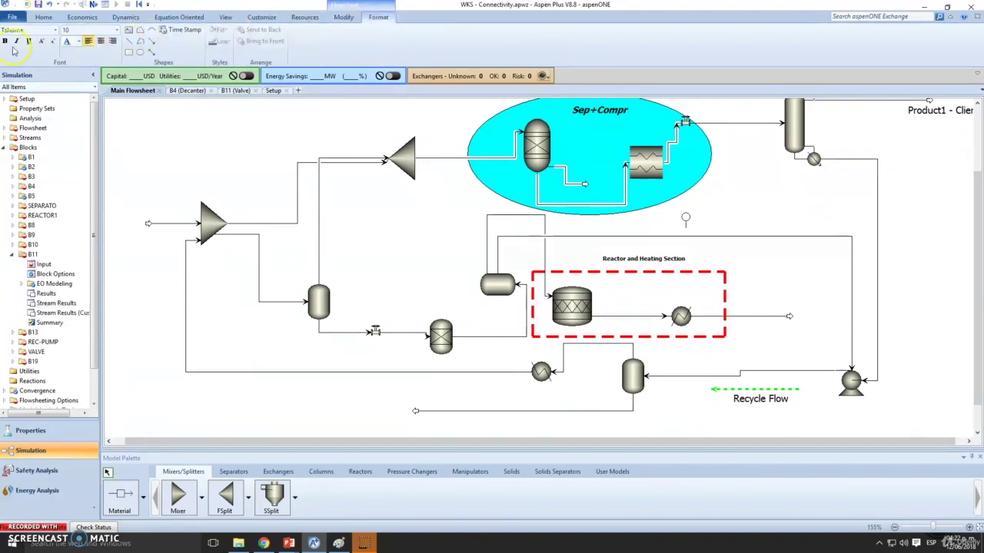
{"action": "left_click", "coordinate": [137, 32]}
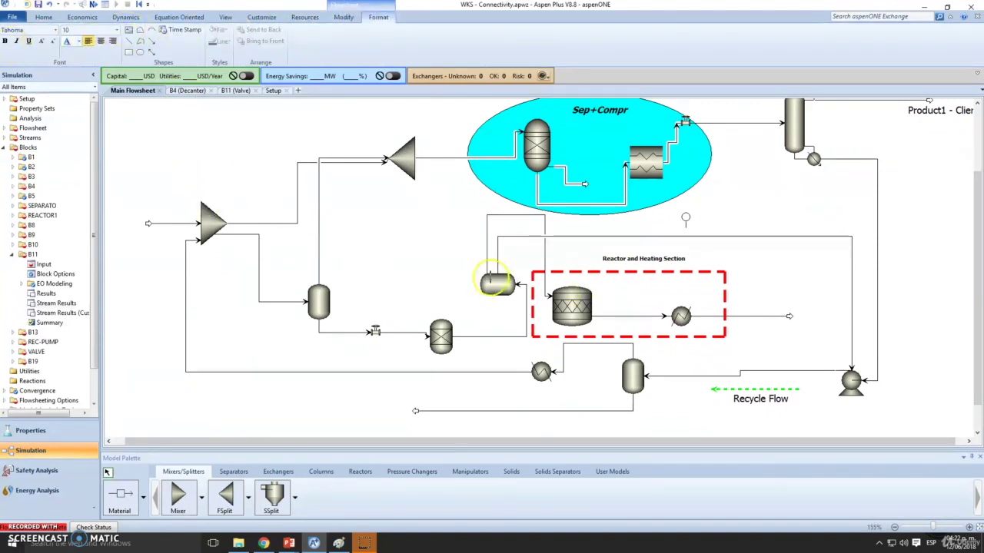
{"action": "left_click", "coordinate": [498, 306]}
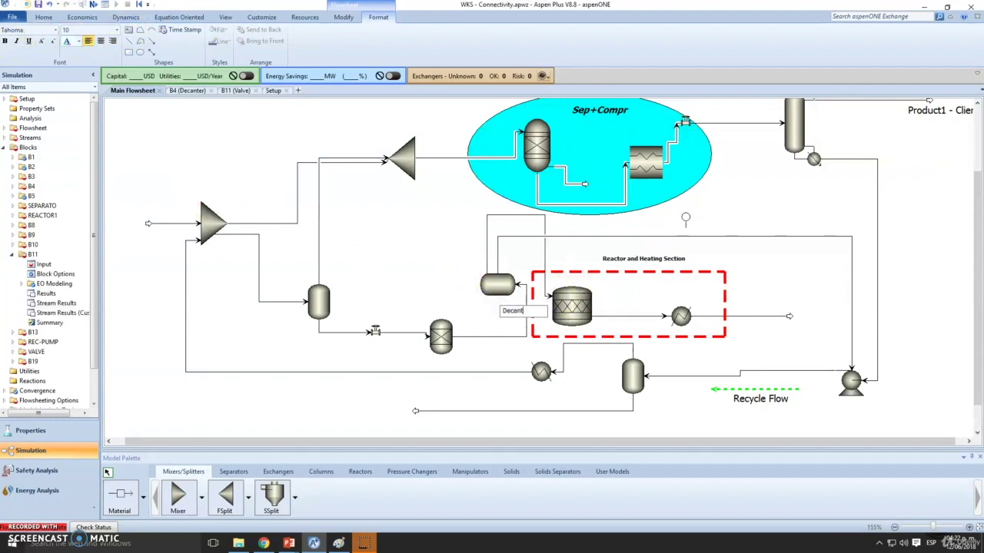
{"action": "left_click", "coordinate": [525, 346]}
{"action": "left_click_drag", "start_coordinate": [491, 305], "coordinate": [501, 303]}
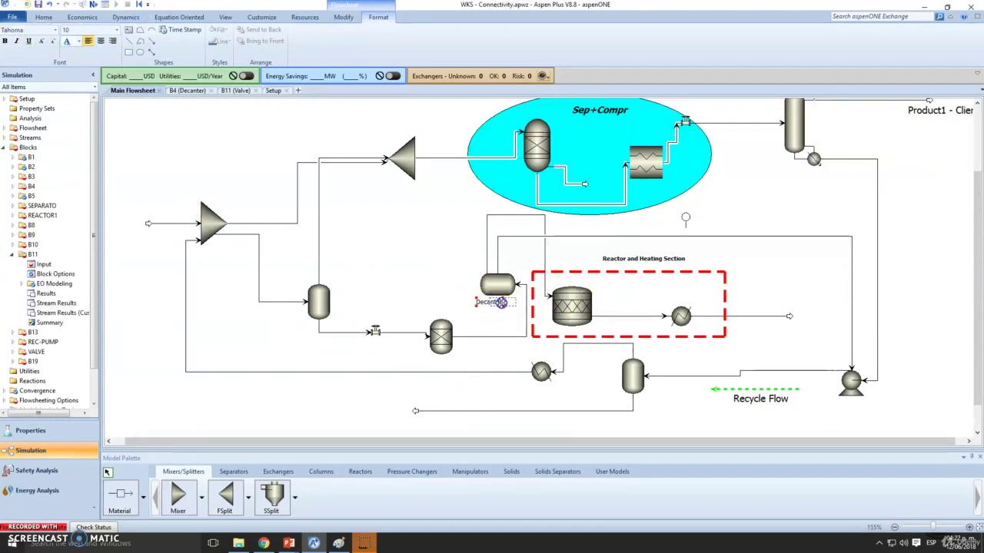
Step: Add an "International XYZ - MOdel 043 - Separator Unit" text label and place it above the FSplit block
{"action": "left_click", "coordinate": [127, 29]}
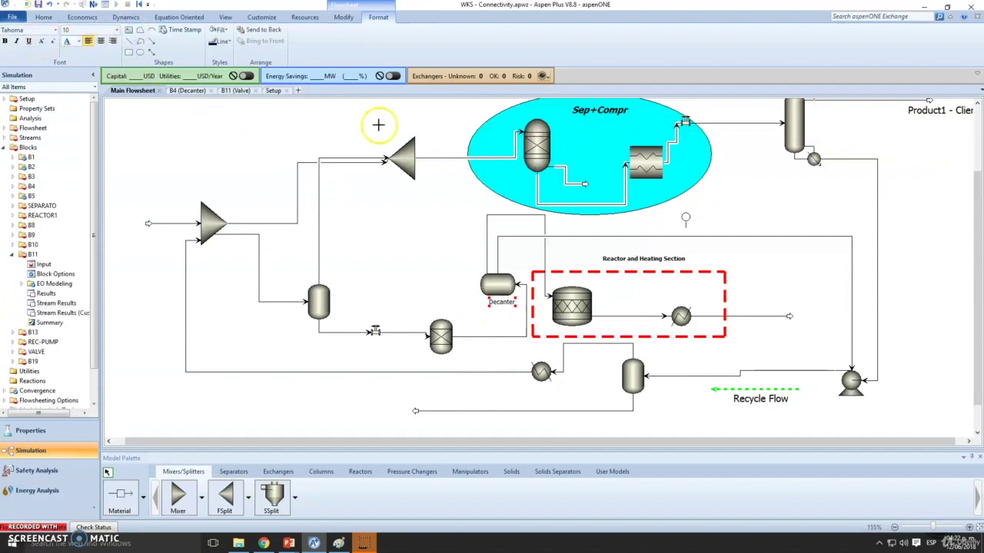
{"action": "left_click", "coordinate": [433, 129]}
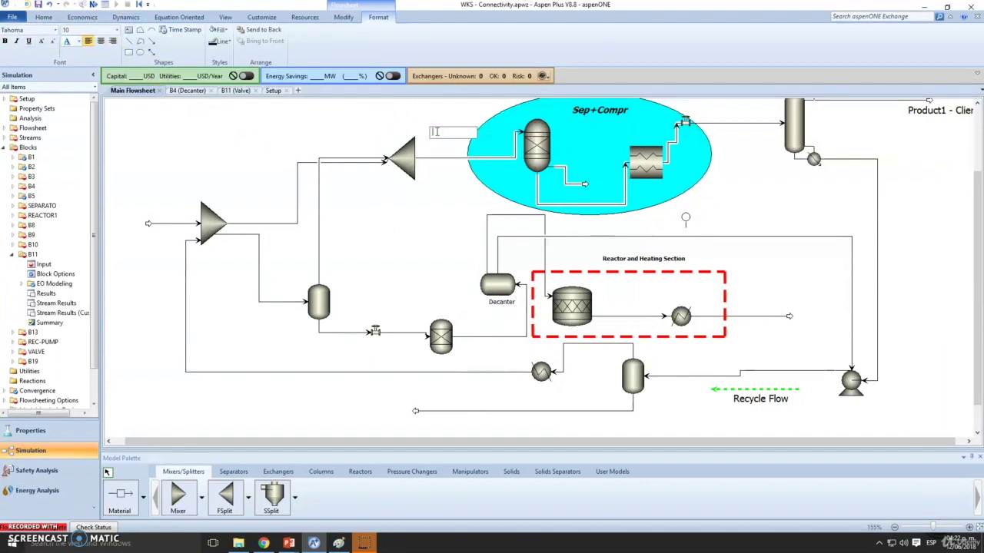
{"action": "type", "text": "International XYZ - MOdel 043 - Separator Unit"}
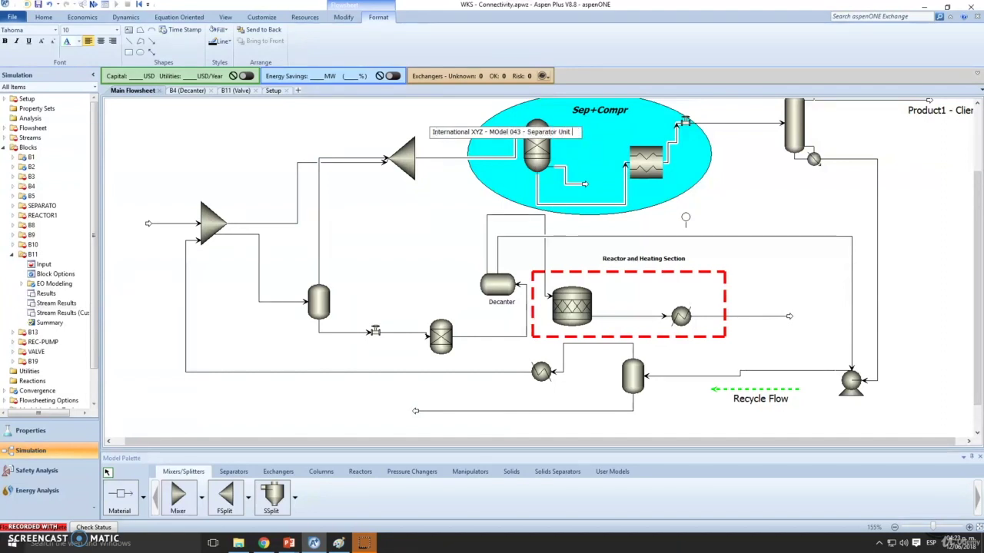
{"action": "left_click", "coordinate": [472, 219]}
{"action": "left_click_drag", "start_coordinate": [454, 121], "coordinate": [420, 128]}
{"action": "left_click", "coordinate": [401, 159]}
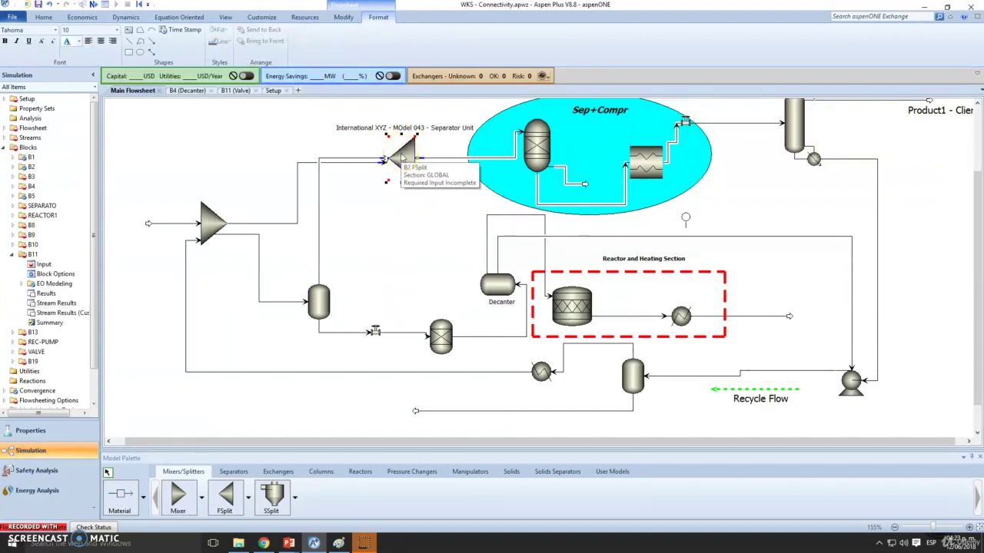
{"action": "left_click", "coordinate": [395, 127]}
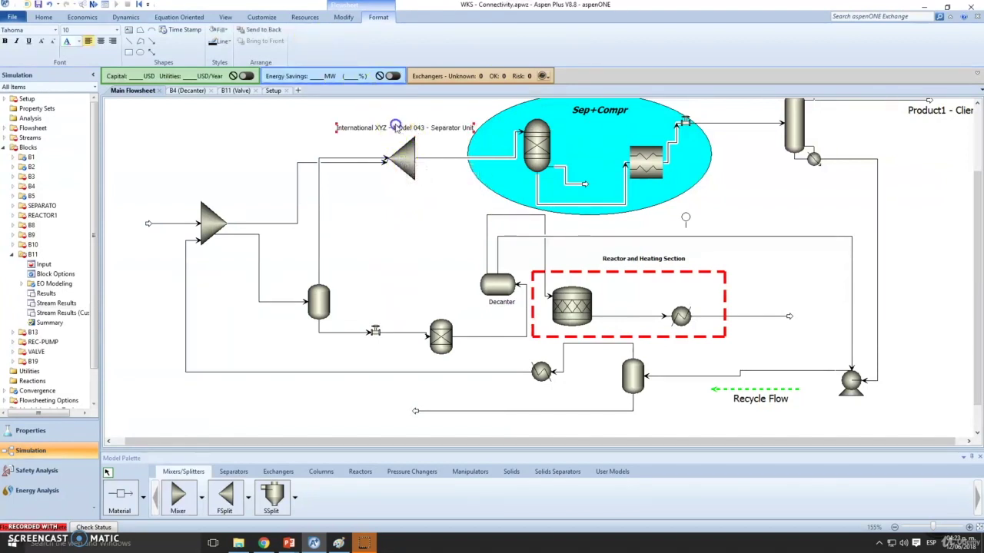
Step: Frame the "International XYZ - MOdel 043 - Separator Unit" label with a blue-filled rectangle and send the rectangle behind the text
{"action": "left_click", "coordinate": [129, 52]}
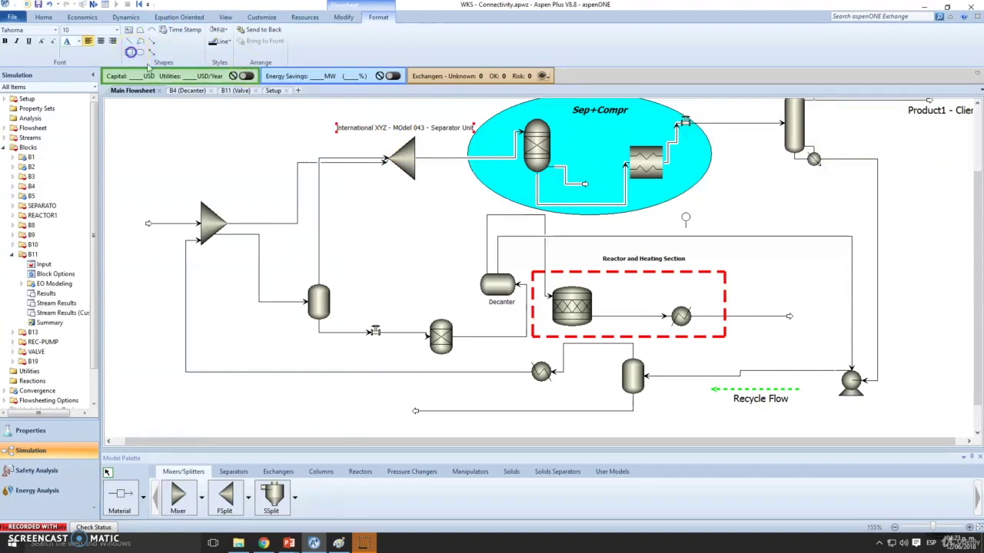
{"action": "left_click_drag", "start_coordinate": [332, 119], "coordinate": [476, 135]}
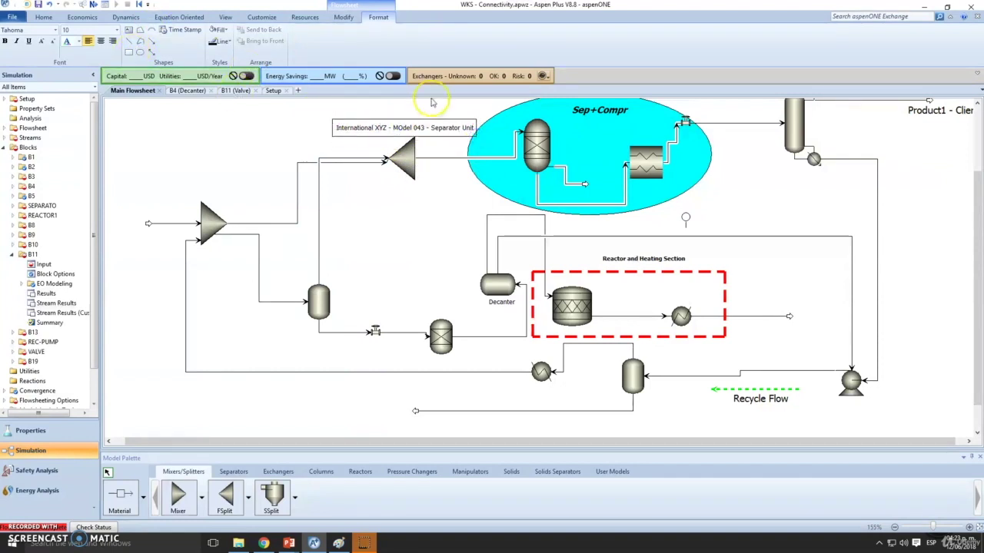
{"action": "left_click", "coordinate": [369, 120]}
{"action": "left_click", "coordinate": [219, 29]}
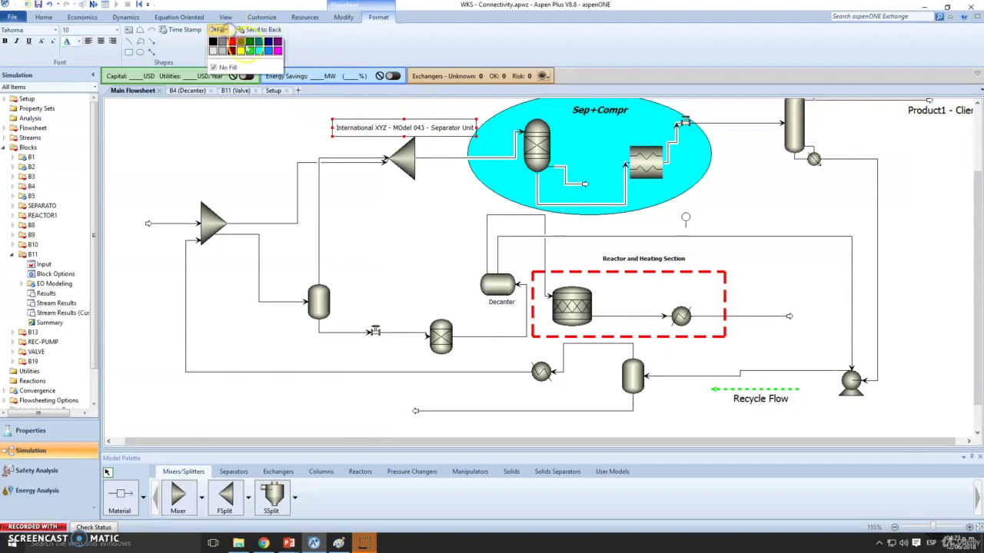
{"action": "left_click", "coordinate": [269, 50]}
{"action": "right_click", "coordinate": [445, 131]}
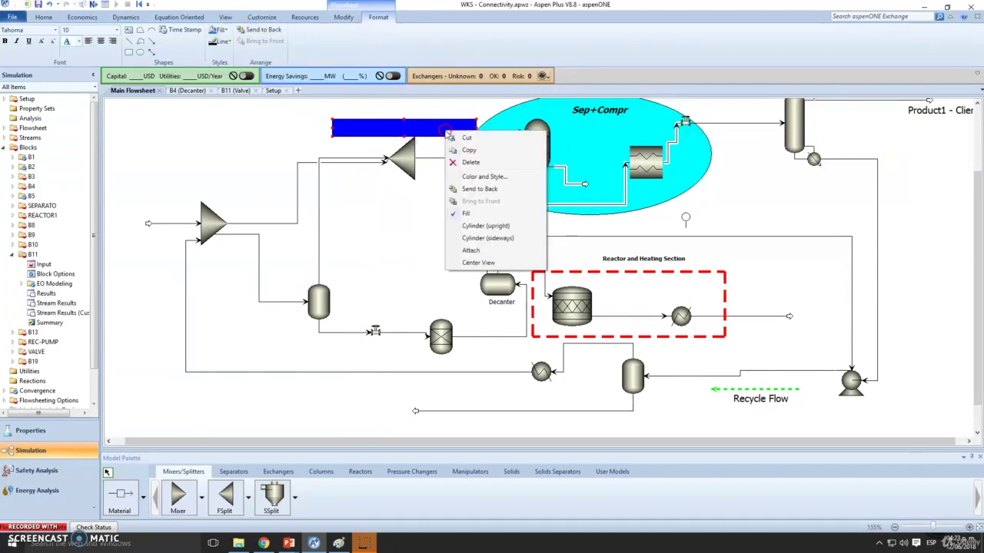
{"action": "left_click", "coordinate": [491, 192]}
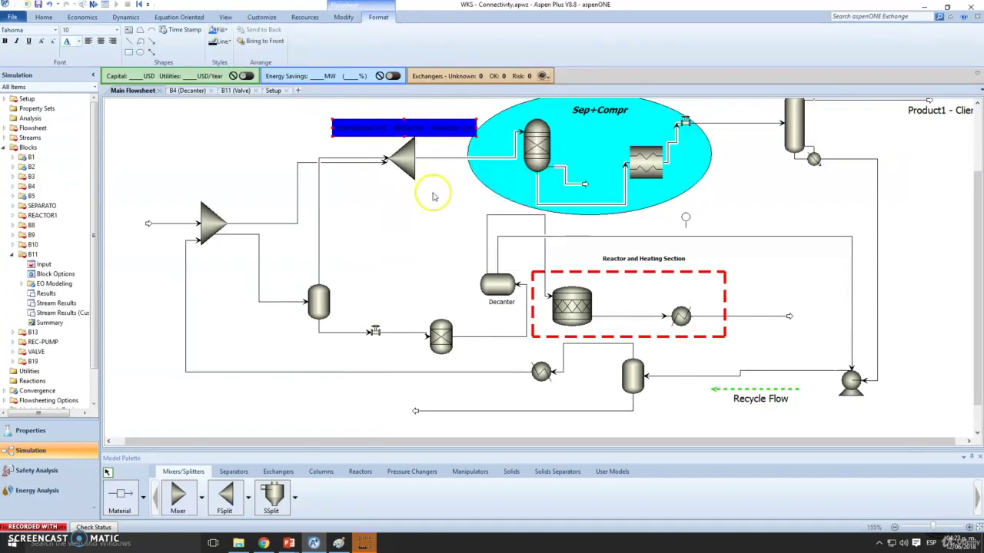
Step: Change the text of the "International XYZ - MOdel 043 - Separator Unit" label to cyan and make it bold
{"action": "right_click", "coordinate": [449, 123]}
{"action": "left_click", "coordinate": [423, 196]}
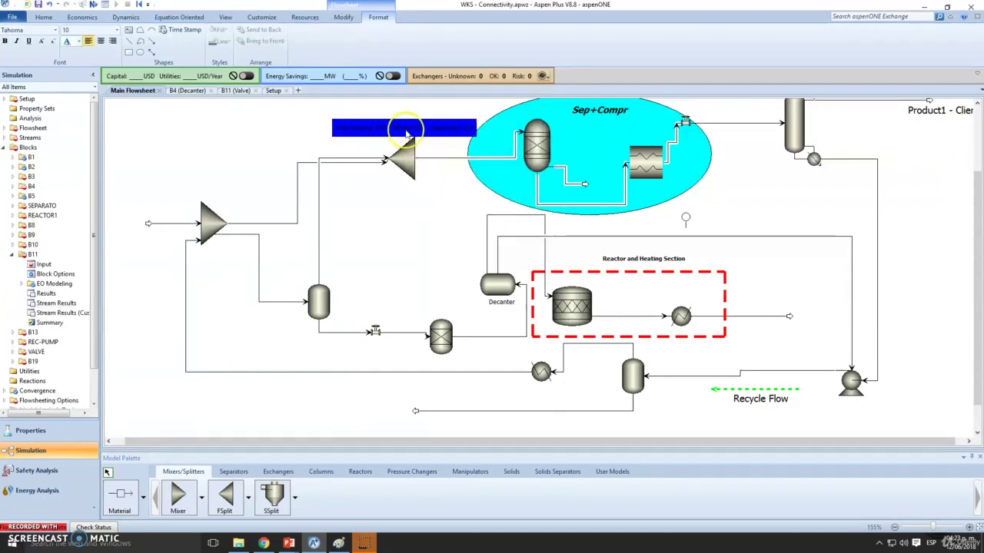
{"action": "left_click", "coordinate": [78, 41]}
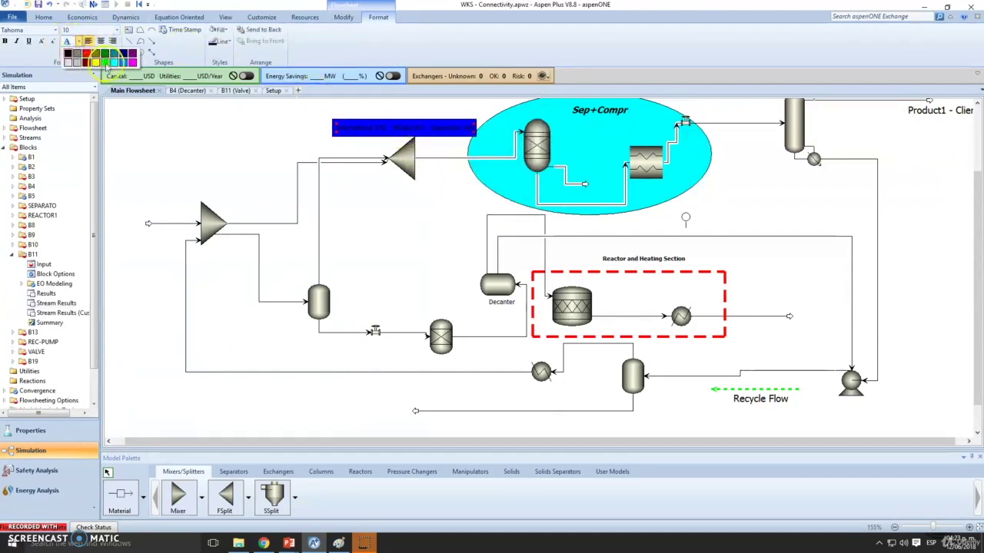
{"action": "left_click", "coordinate": [68, 62]}
{"action": "left_click", "coordinate": [382, 214]}
{"action": "left_click", "coordinate": [397, 130]}
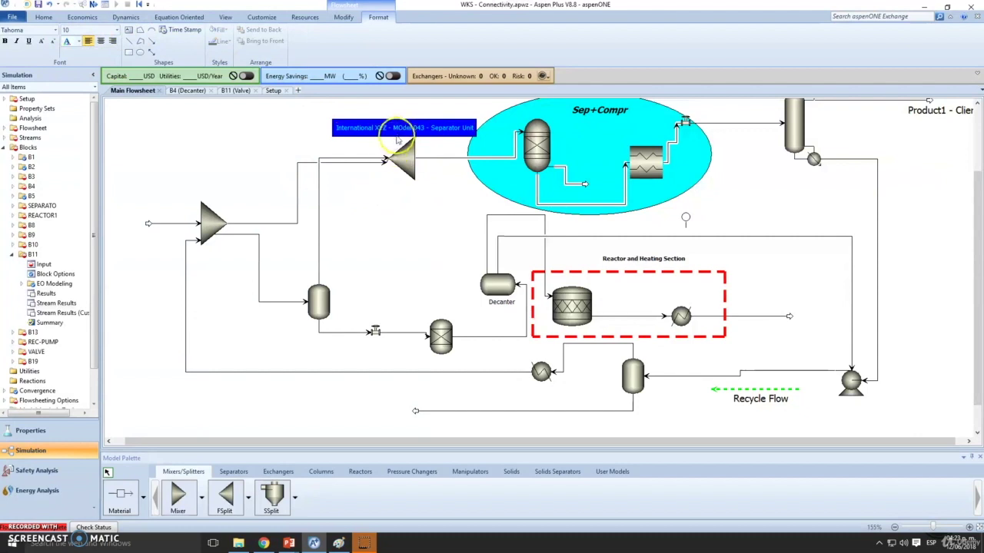
{"action": "left_click", "coordinate": [67, 47]}
{"action": "left_click", "coordinate": [6, 41]}
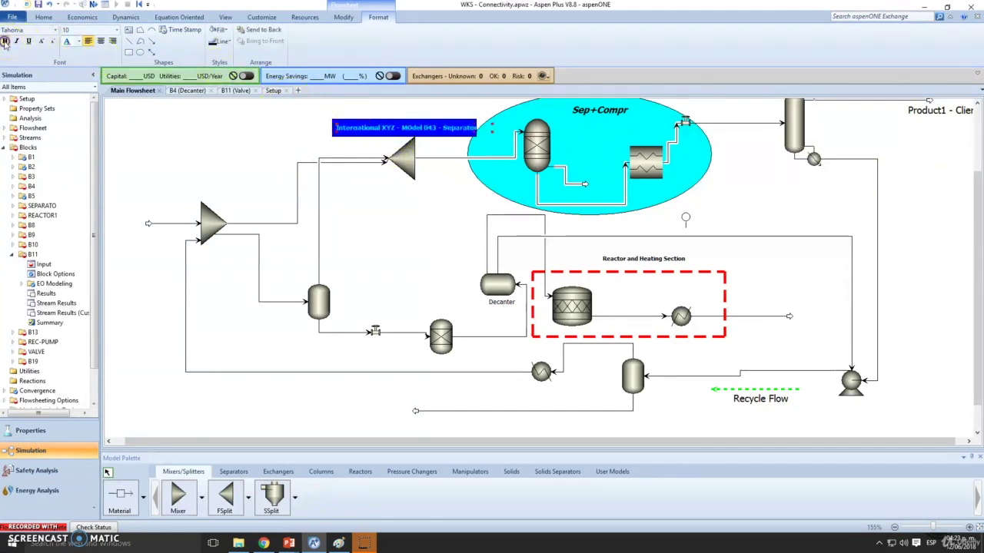
Step: Widen the blue rectangle behind the separator unit label and shift the bold text so it fits inside
{"action": "left_click", "coordinate": [337, 122]}
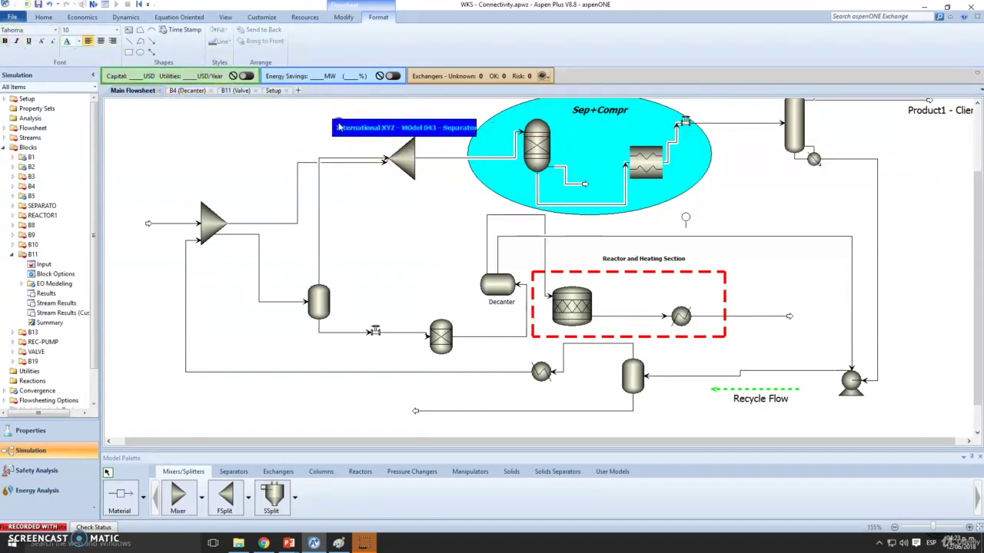
{"action": "left_click", "coordinate": [340, 121]}
{"action": "left_click_drag", "start_coordinate": [326, 128], "coordinate": [318, 129]}
{"action": "left_click", "coordinate": [440, 135]}
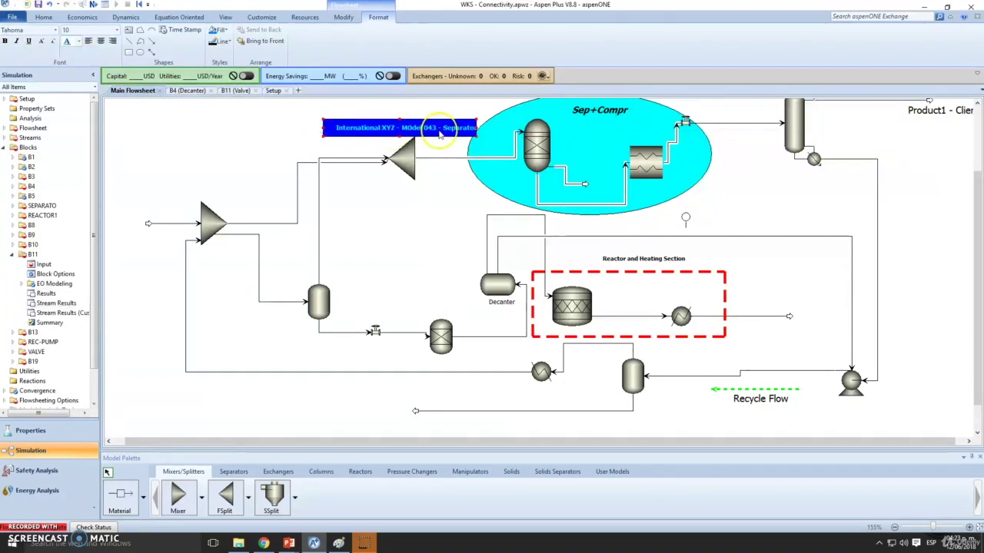
{"action": "left_click_drag", "start_coordinate": [425, 127], "coordinate": [412, 128]}
{"action": "left_click", "coordinate": [475, 122]}
{"action": "scroll", "coordinate": [492, 220], "scroll_direction": "down", "scroll_amount": 3}
{"action": "left_click", "coordinate": [549, 399]}
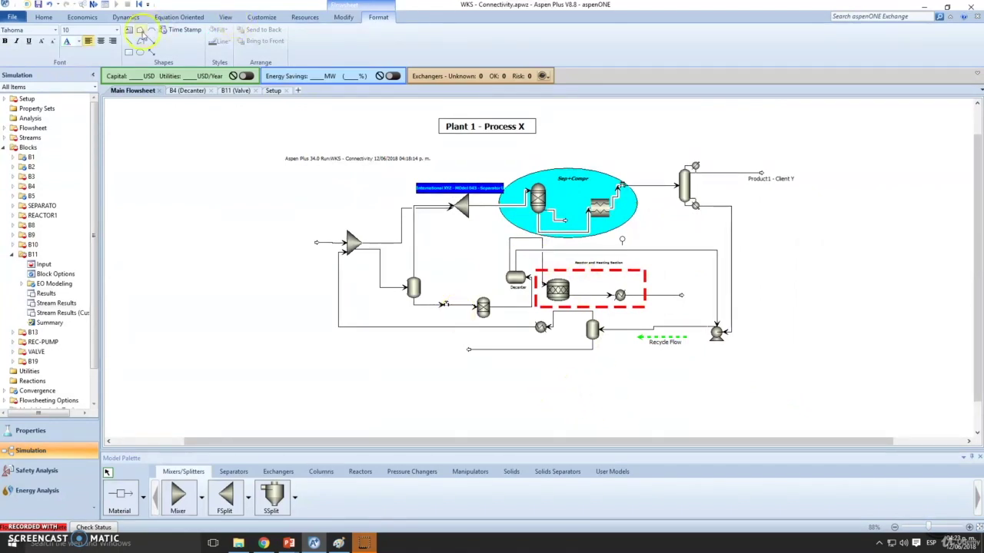
{"action": "left_click_drag", "start_coordinate": [218, 156], "coordinate": [372, 386]}
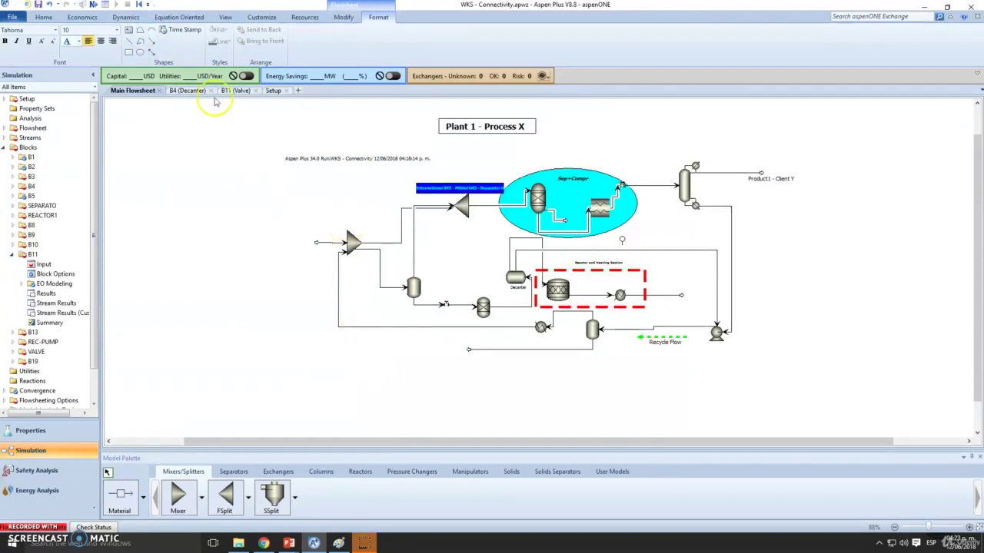
{"action": "left_click", "coordinate": [150, 41]}
{"action": "left_click_drag", "start_coordinate": [398, 260], "coordinate": [443, 259]}
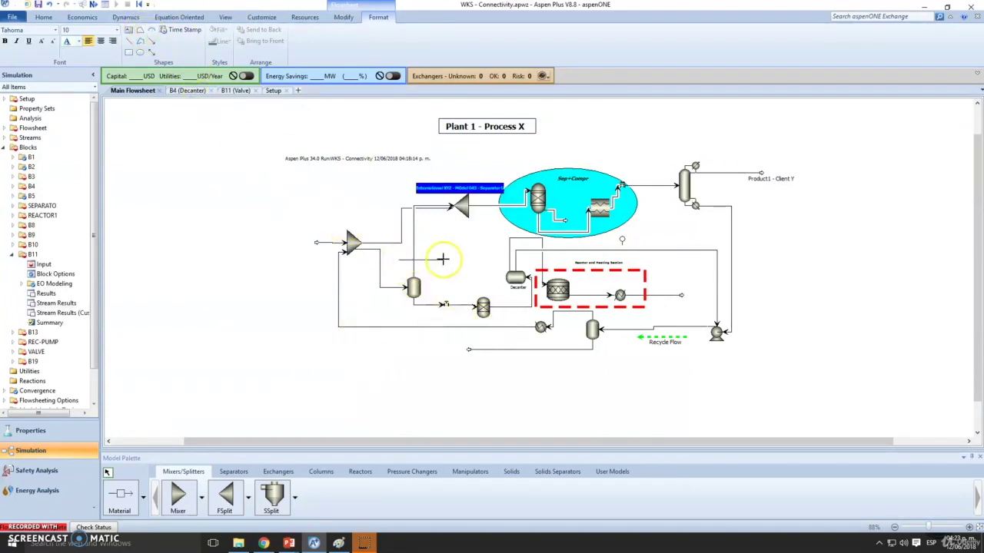
{"action": "left_click", "coordinate": [431, 259]}
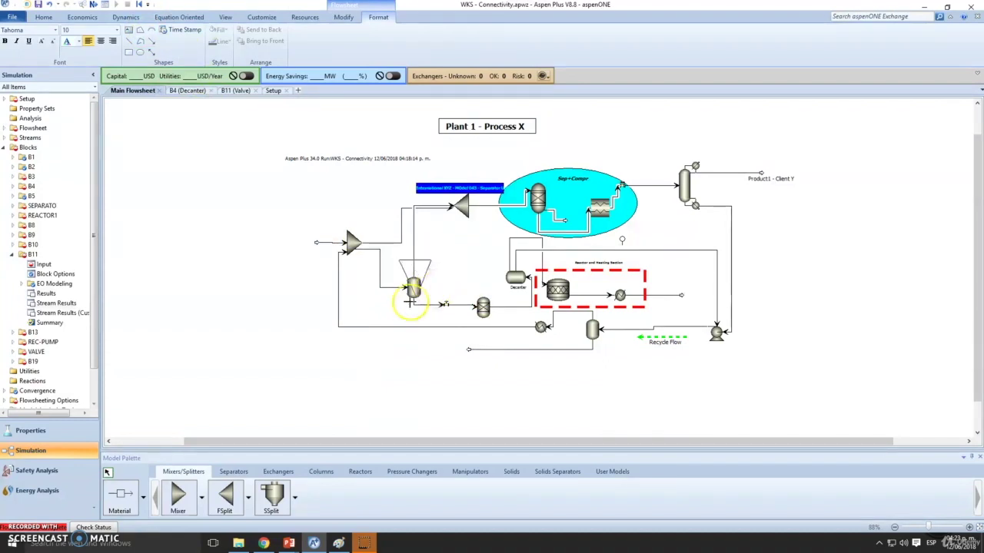
{"action": "left_click", "coordinate": [398, 329]}
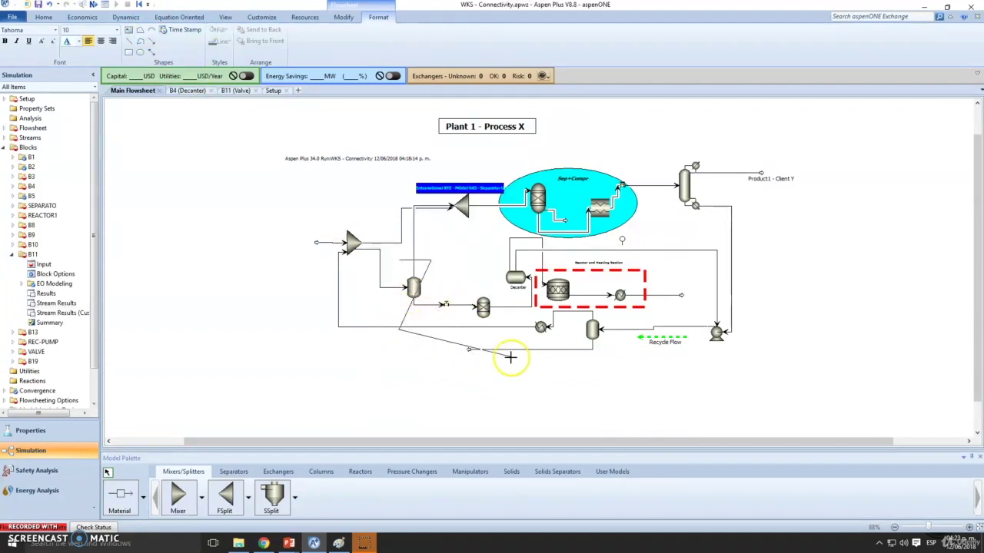
{"action": "left_click", "coordinate": [291, 216]}
{"action": "left_click", "coordinate": [420, 176]}
{"action": "left_click", "coordinate": [529, 294]}
{"action": "double_click", "coordinate": [324, 206]}
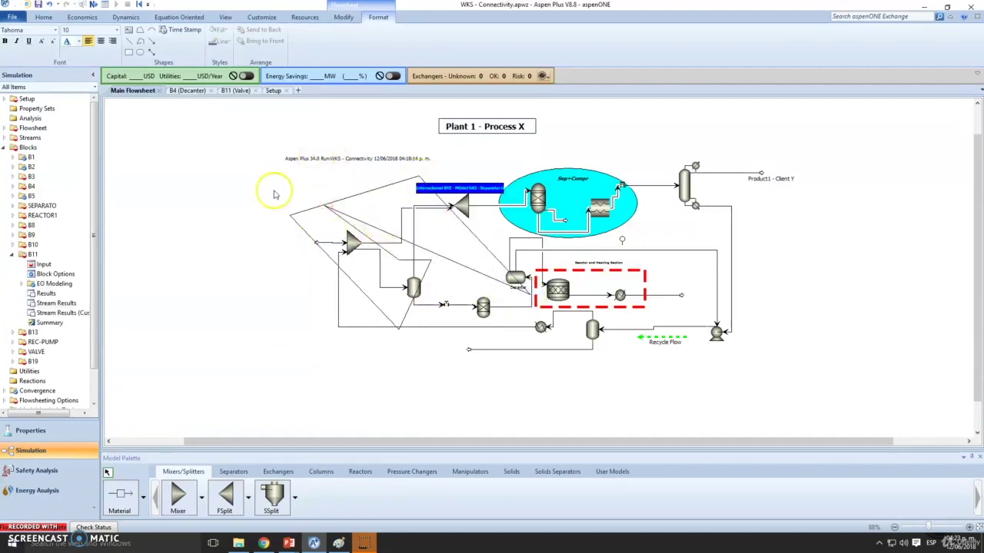
{"action": "left_click", "coordinate": [329, 231]}
{"action": "key", "text": "Delete"}
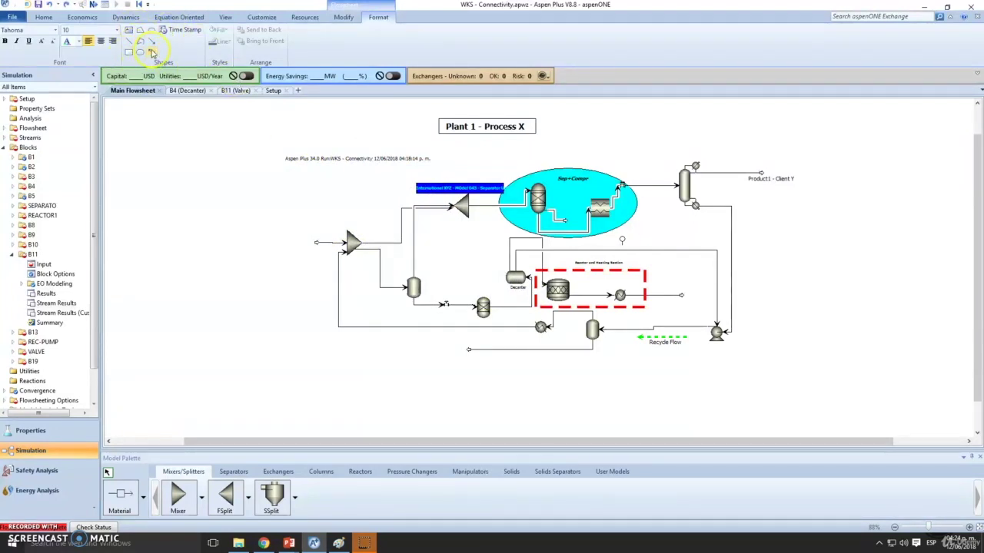
Step: Draw the left side and stepped upper edge of an outline with straight lines around the lower-left vessel and valve
{"action": "left_click", "coordinate": [130, 44]}
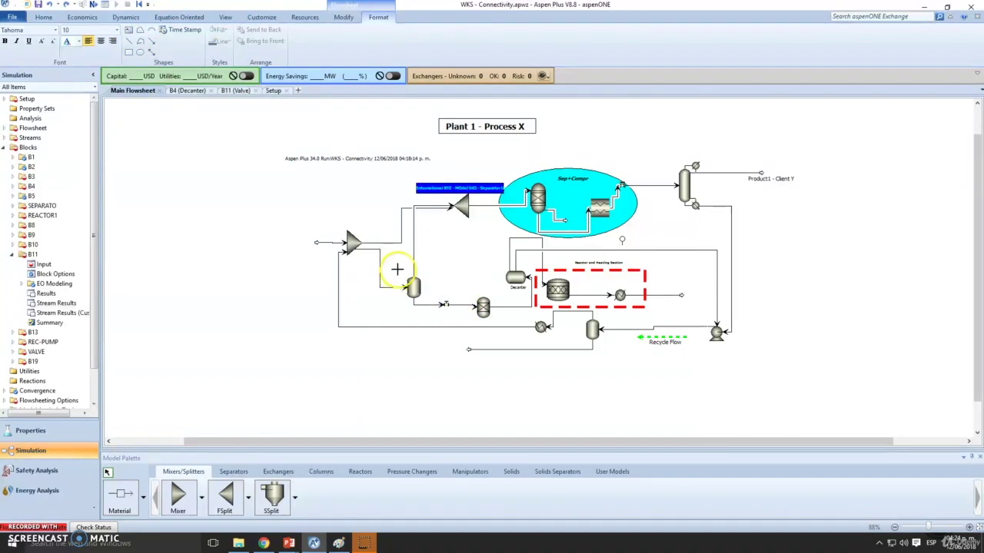
{"action": "left_click", "coordinate": [398, 346]}
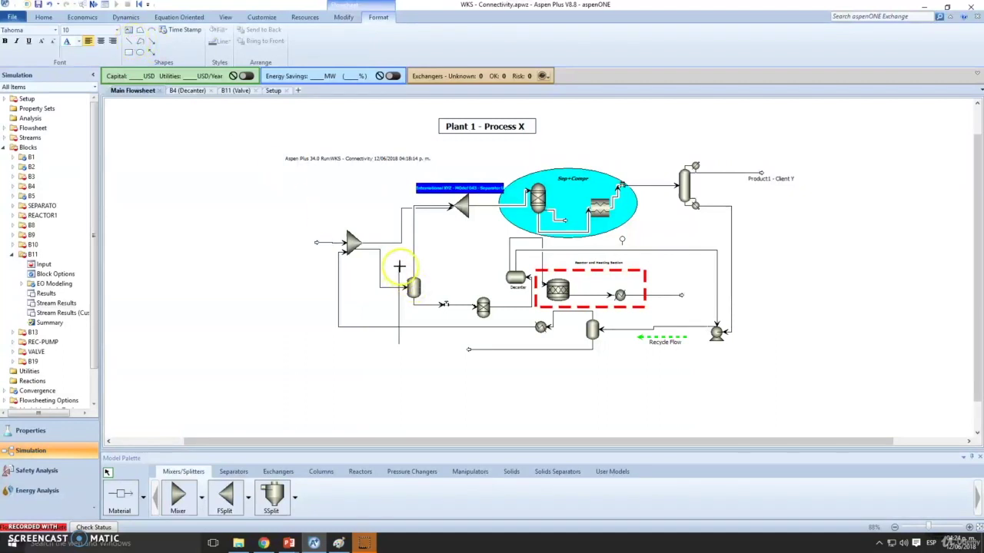
{"action": "left_click", "coordinate": [132, 50]}
{"action": "left_click_drag", "start_coordinate": [433, 268], "coordinate": [437, 291]}
{"action": "left_click", "coordinate": [129, 41]}
{"action": "left_click", "coordinate": [443, 296]}
{"action": "left_click_drag", "start_coordinate": [439, 296], "coordinate": [505, 293]}
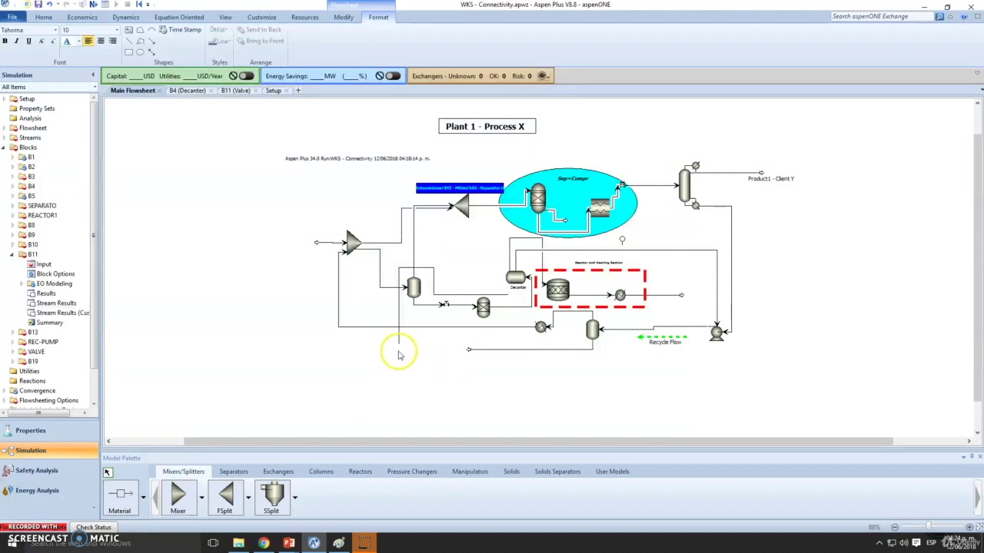
Step: Close the stepped outline with straight lines along its bottom, right side and remaining upper edge, joining the last ends
{"action": "left_click", "coordinate": [127, 45]}
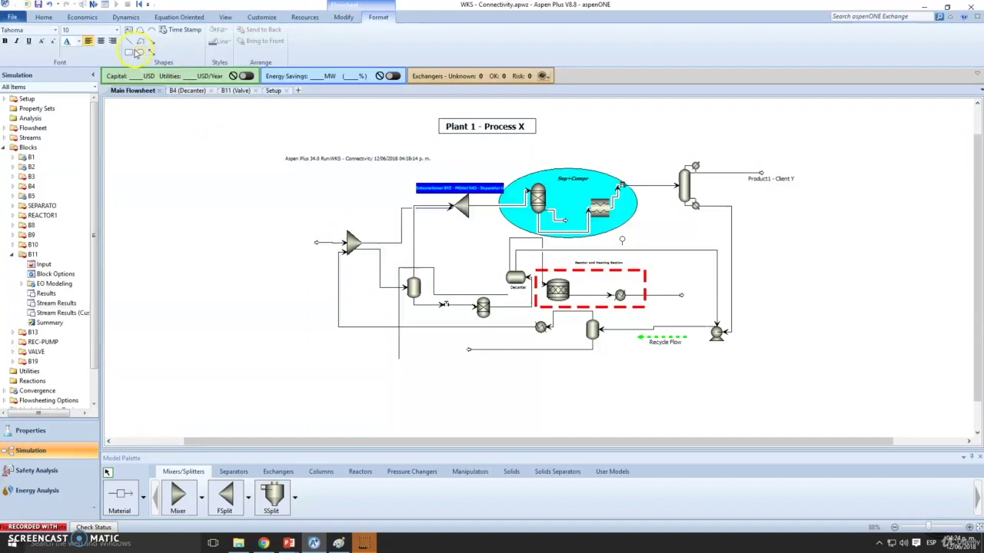
{"action": "left_click_drag", "start_coordinate": [398, 358], "coordinate": [623, 359]}
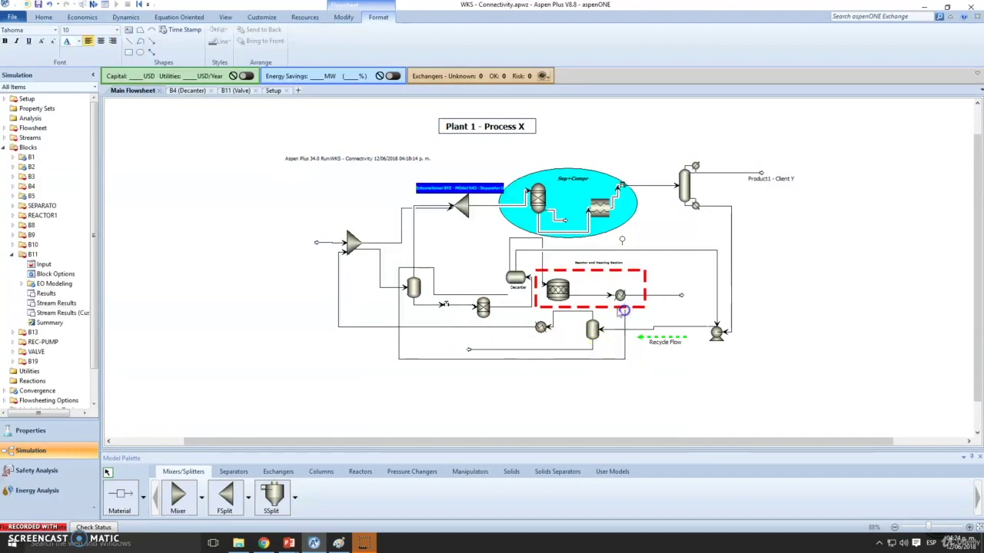
{"action": "left_click", "coordinate": [129, 41]}
{"action": "left_click", "coordinate": [622, 310]}
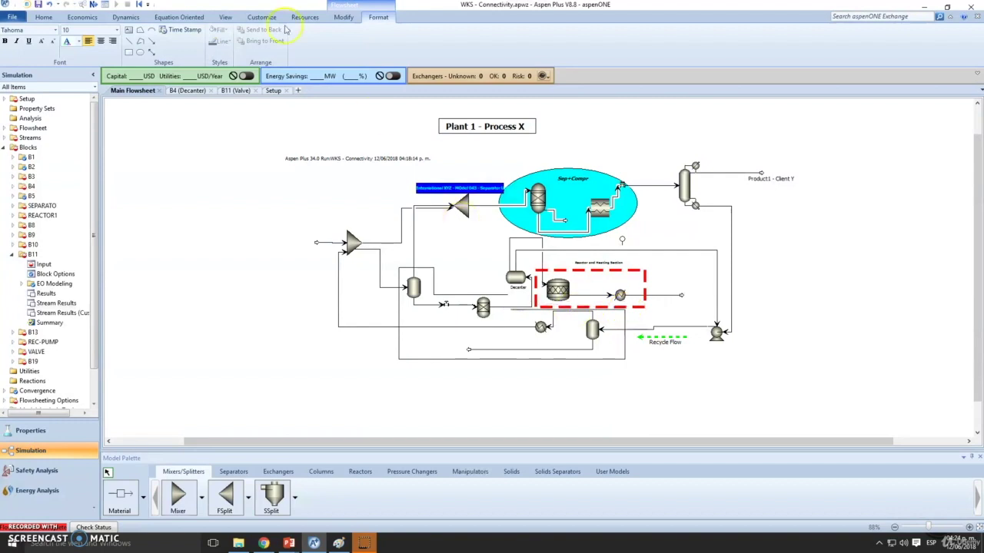
{"action": "left_click", "coordinate": [510, 294]}
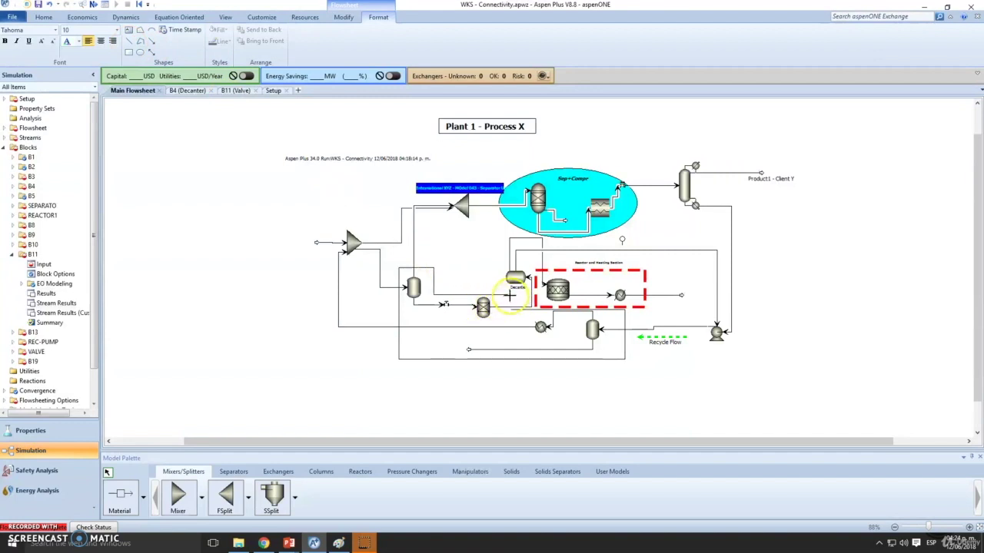
{"action": "left_click", "coordinate": [515, 309]}
{"action": "left_click_drag", "start_coordinate": [510, 309], "coordinate": [507, 309]}
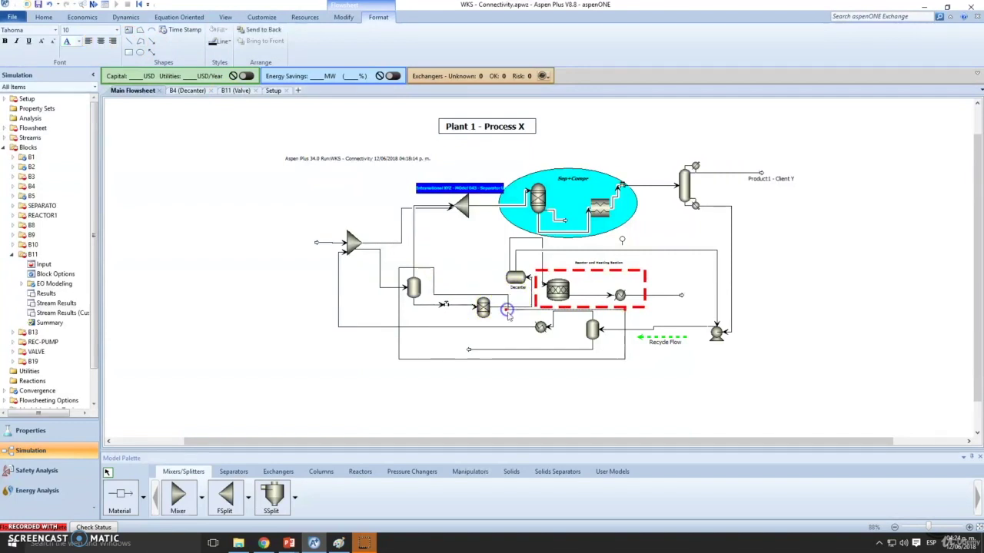
Step: Select all the line segments of the stepped outline, increase their line weight and colour them dark green
{"action": "left_click", "coordinate": [402, 350]}
{"action": "left_click", "coordinate": [435, 280]}
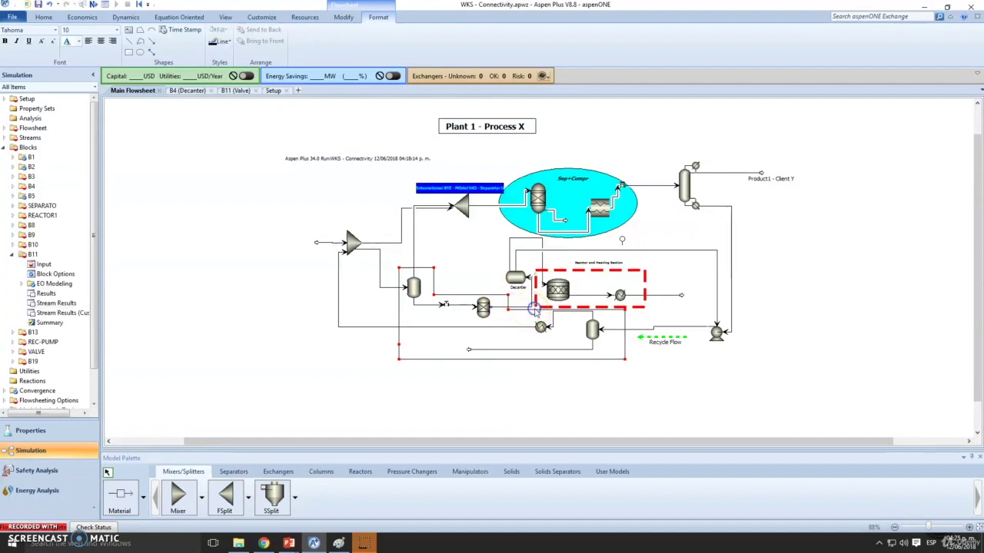
{"action": "left_click", "coordinate": [222, 41]}
{"action": "mouse_move", "coordinate": [280, 87]}
{"action": "left_click", "coordinate": [321, 116]}
{"action": "left_click", "coordinate": [221, 42]}
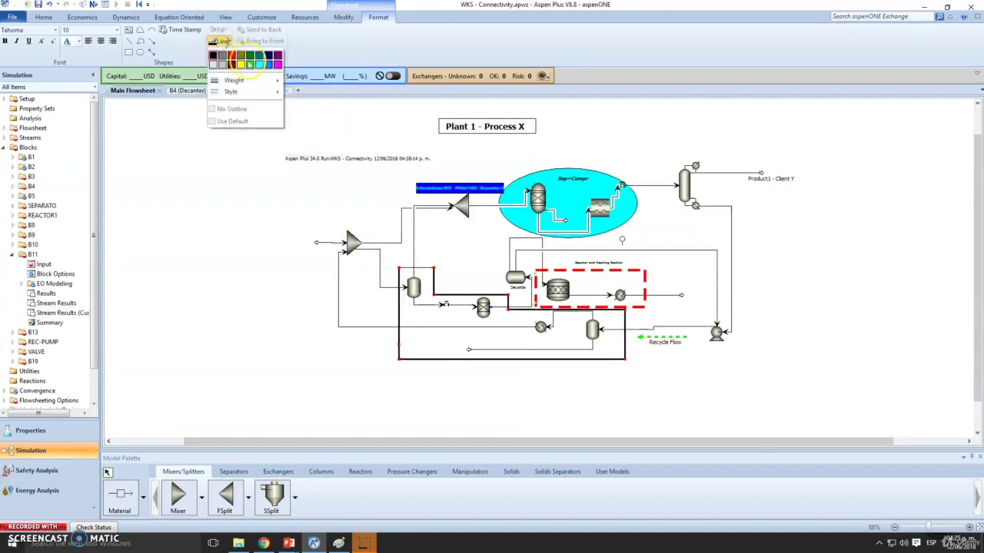
{"action": "left_click", "coordinate": [241, 62]}
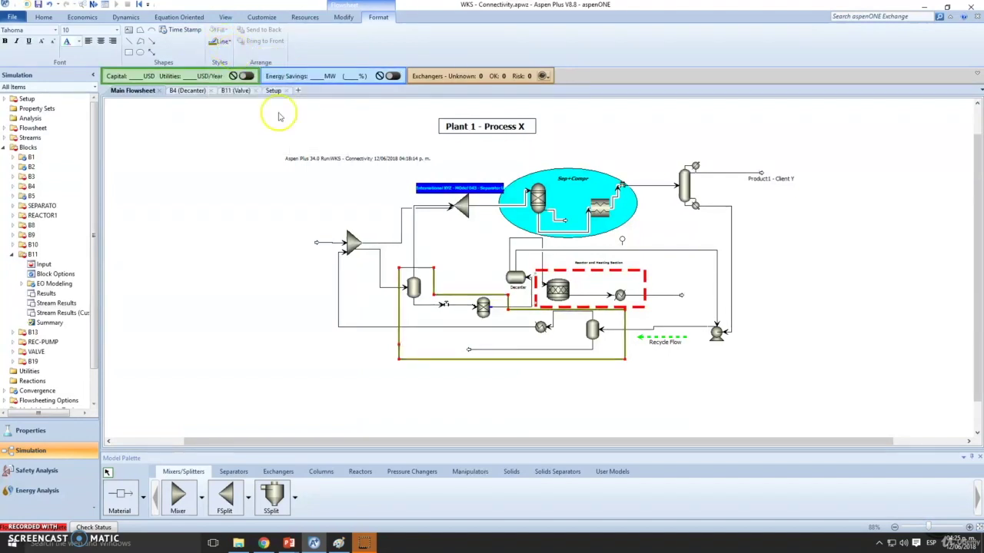
{"action": "left_click", "coordinate": [422, 269]}
{"action": "left_click", "coordinate": [221, 41]}
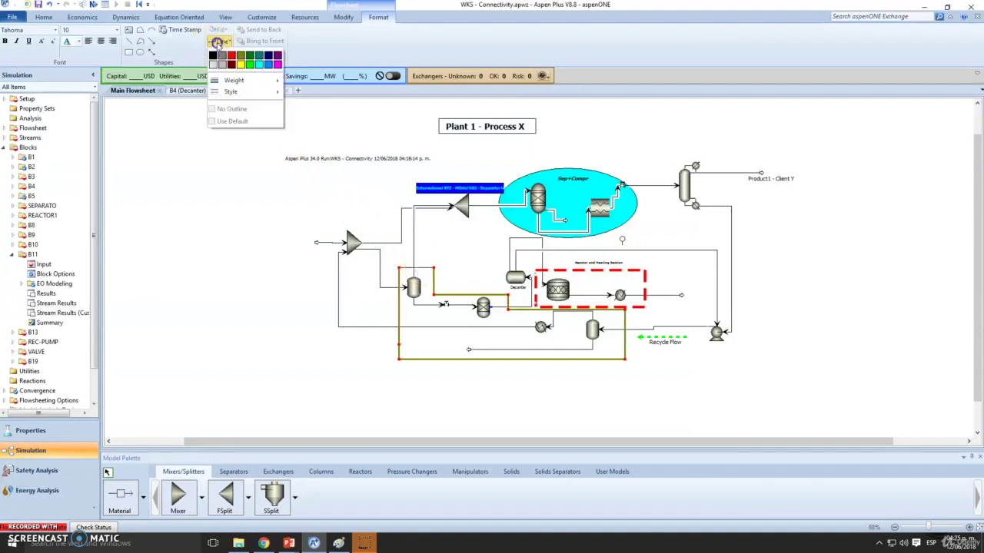
{"action": "left_click", "coordinate": [249, 57]}
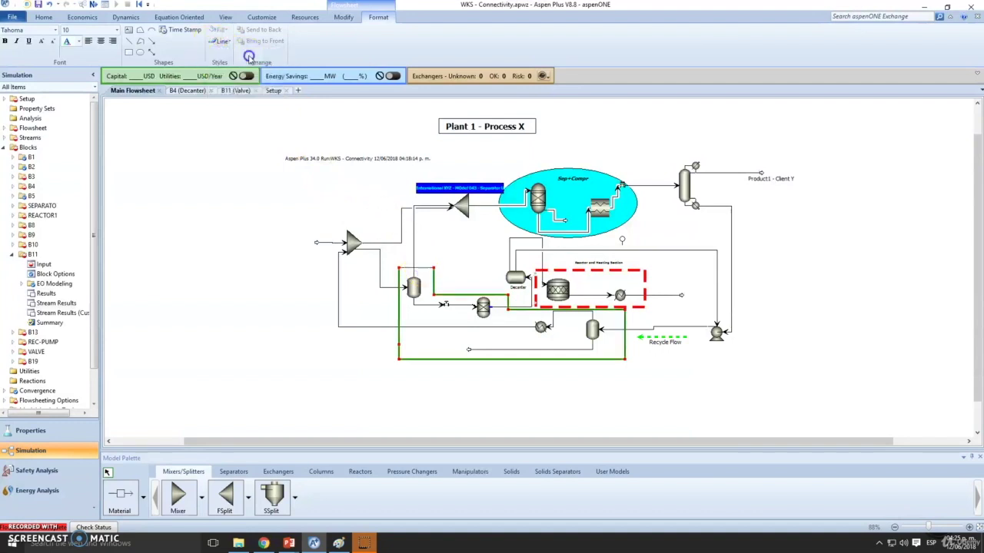
Step: Make the green outline's lines thicker still and give them the dash-dot-dot line style
{"action": "left_click", "coordinate": [223, 38]}
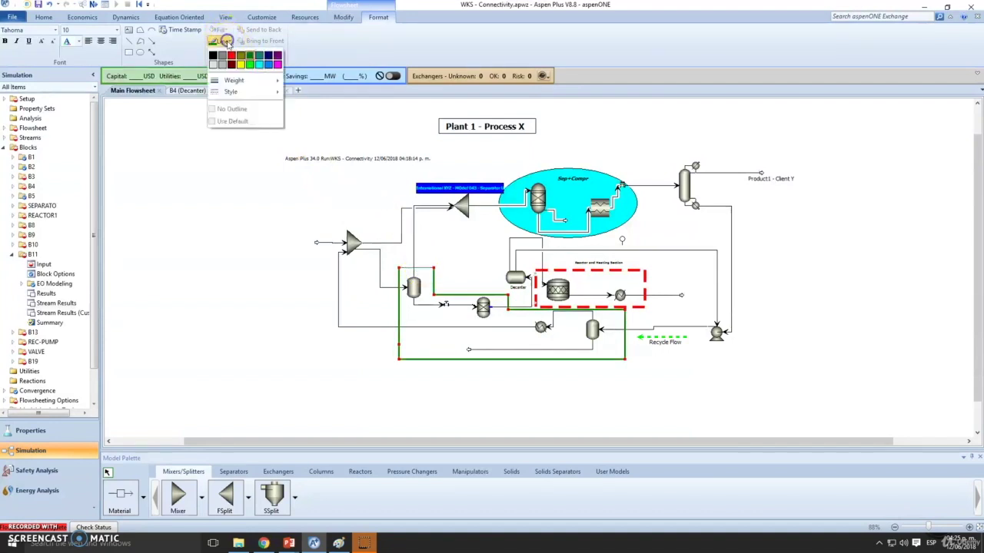
{"action": "mouse_move", "coordinate": [242, 81]}
{"action": "left_click", "coordinate": [321, 139]}
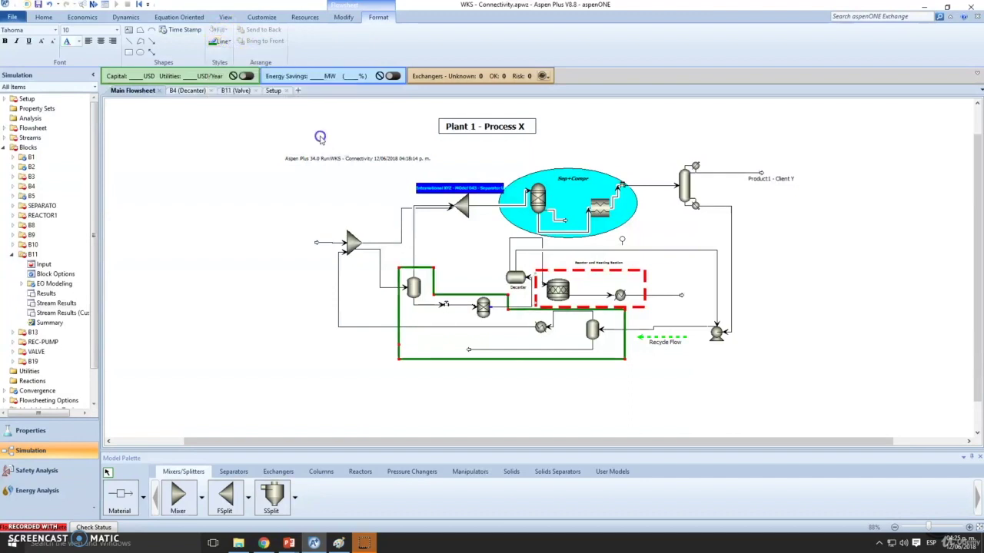
{"action": "left_click", "coordinate": [222, 42]}
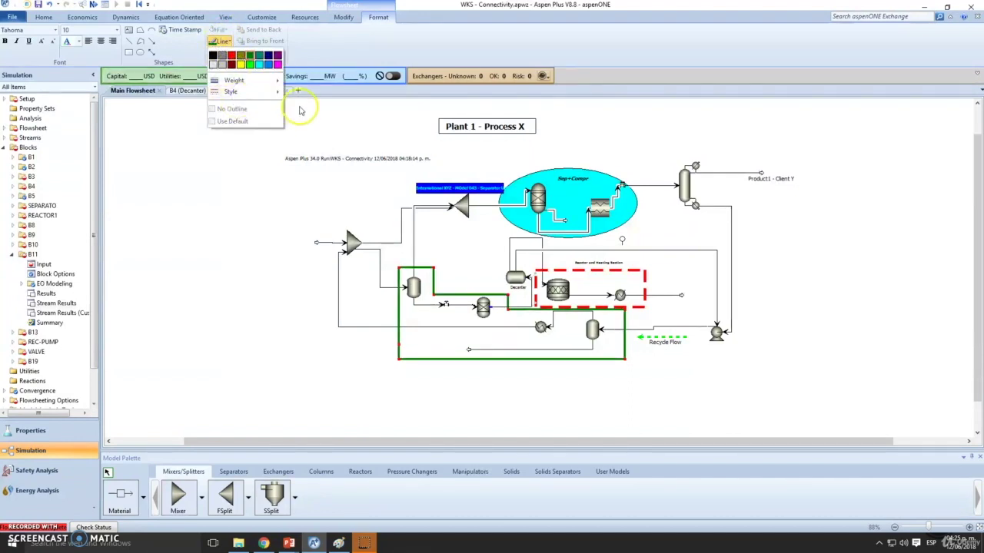
{"action": "mouse_move", "coordinate": [263, 92]}
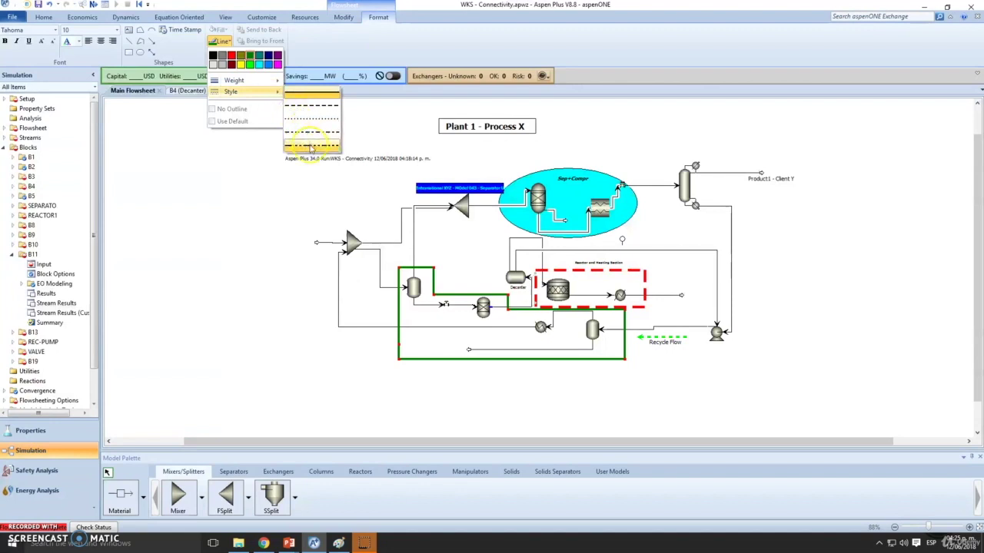
{"action": "left_click", "coordinate": [311, 146]}
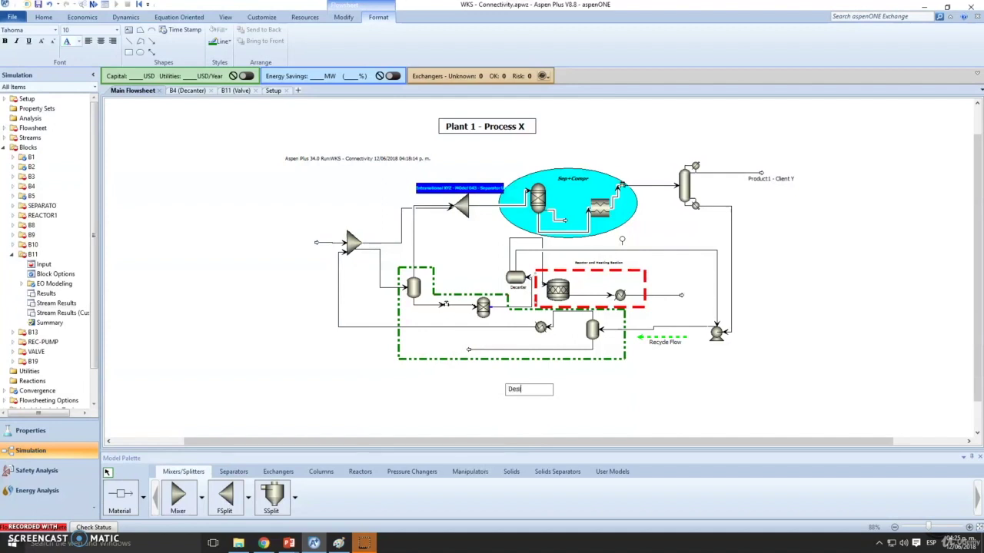
Step: Finish the text label "Design Concept", place it just below the green dash-dot-dot outline and colour it dark green
{"action": "left_click", "coordinate": [610, 364]}
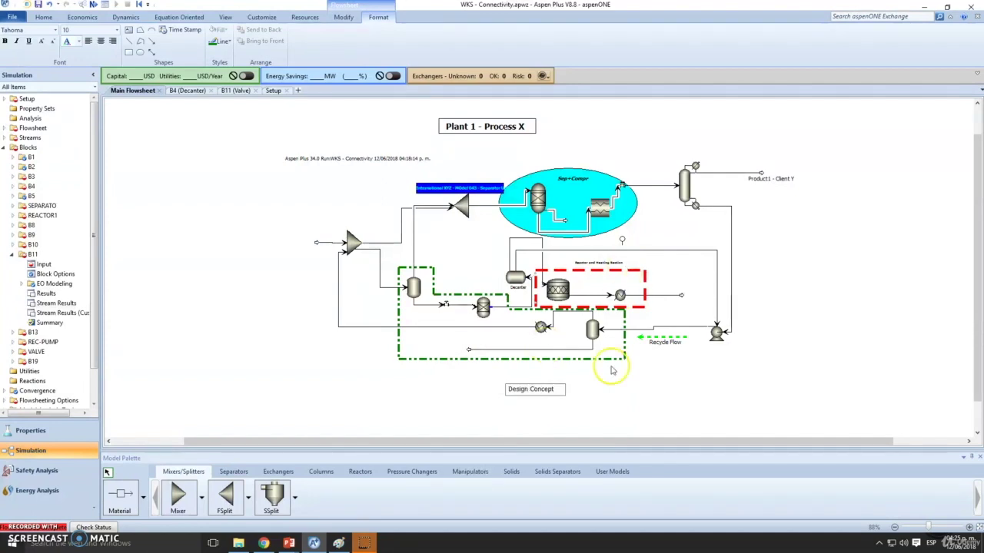
{"action": "left_click_drag", "start_coordinate": [538, 391], "coordinate": [498, 368]}
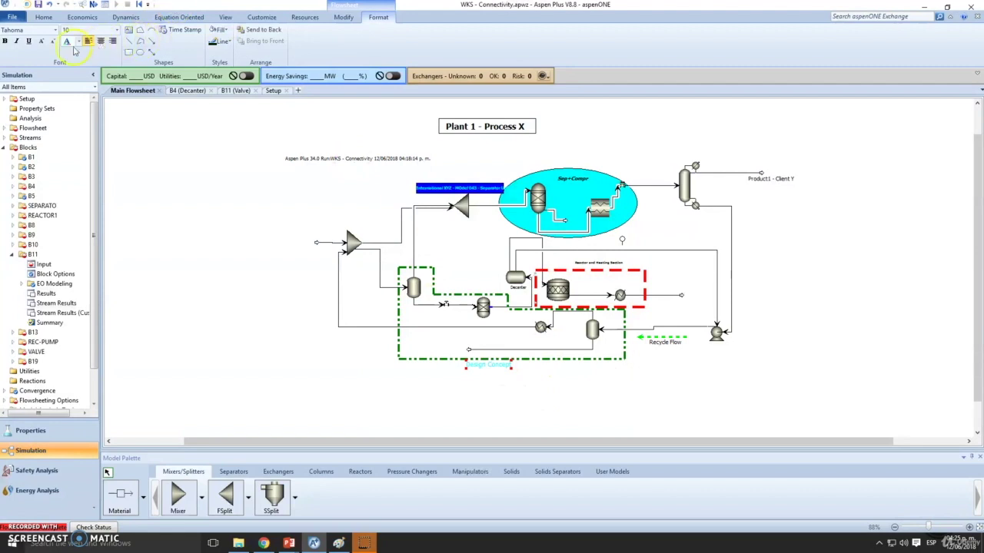
{"action": "left_click", "coordinate": [78, 43]}
{"action": "left_click", "coordinate": [66, 54]}
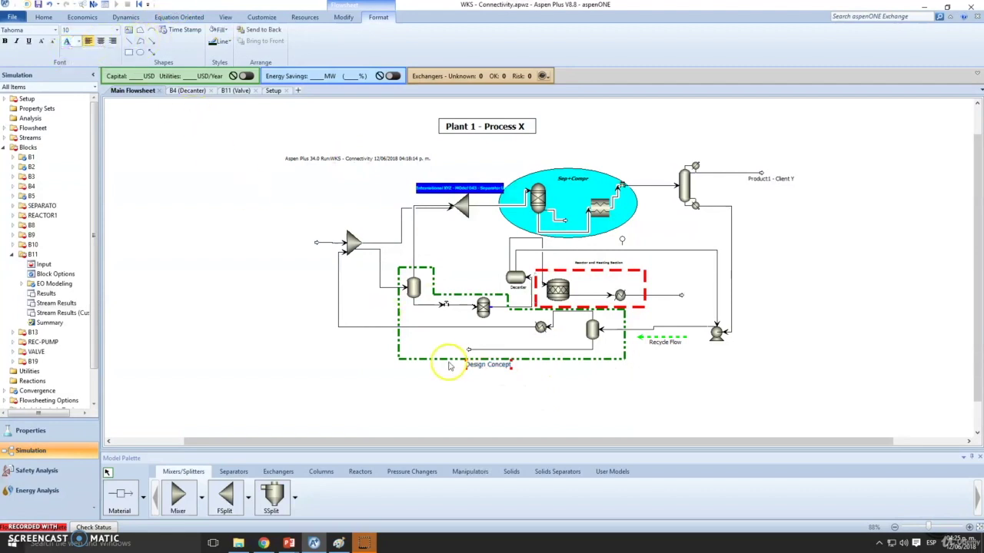
{"action": "left_click", "coordinate": [79, 42]}
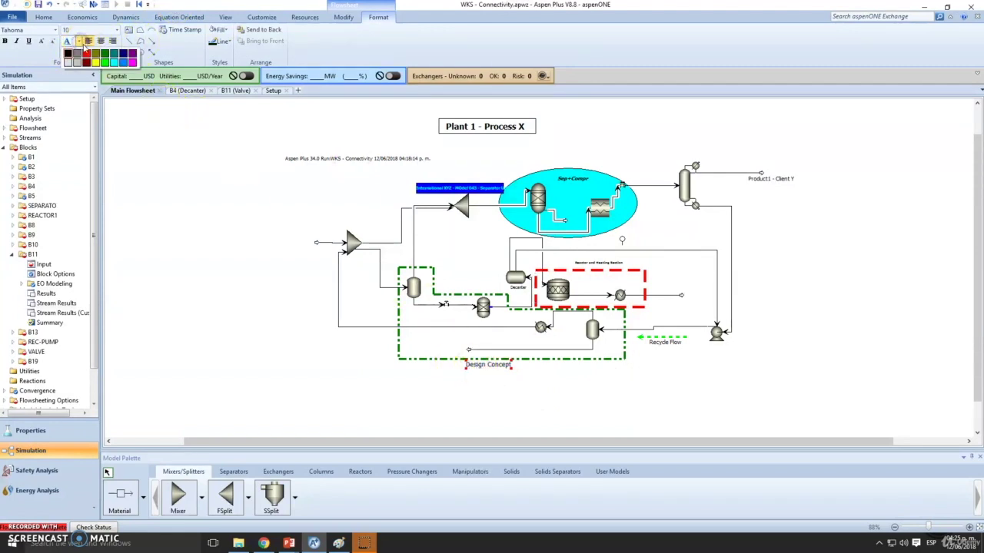
{"action": "left_click", "coordinate": [105, 54]}
{"action": "left_click", "coordinate": [496, 367]}
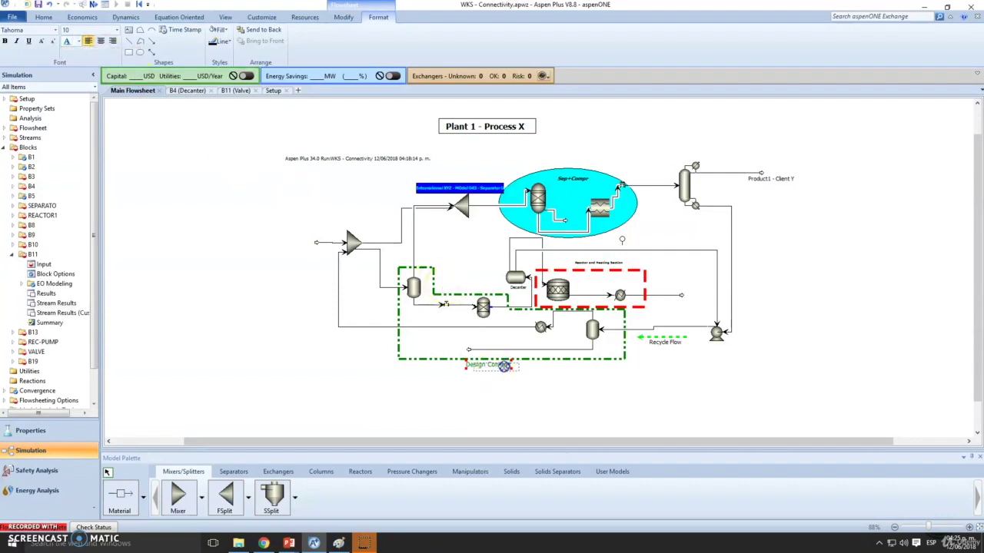
Step: Move the title frame and the "Plant 1 - Process X" text to a new place above the Sep+Compr ellipse
{"action": "scroll", "coordinate": [536, 268], "scroll_direction": "up", "scroll_amount": 2}
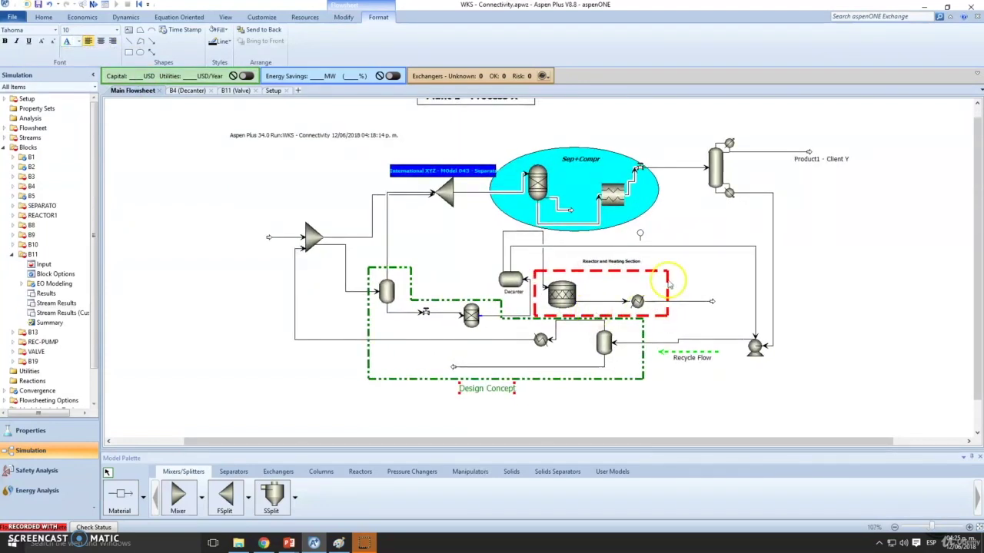
{"action": "scroll", "coordinate": [502, 214], "scroll_direction": "down", "scroll_amount": 1}
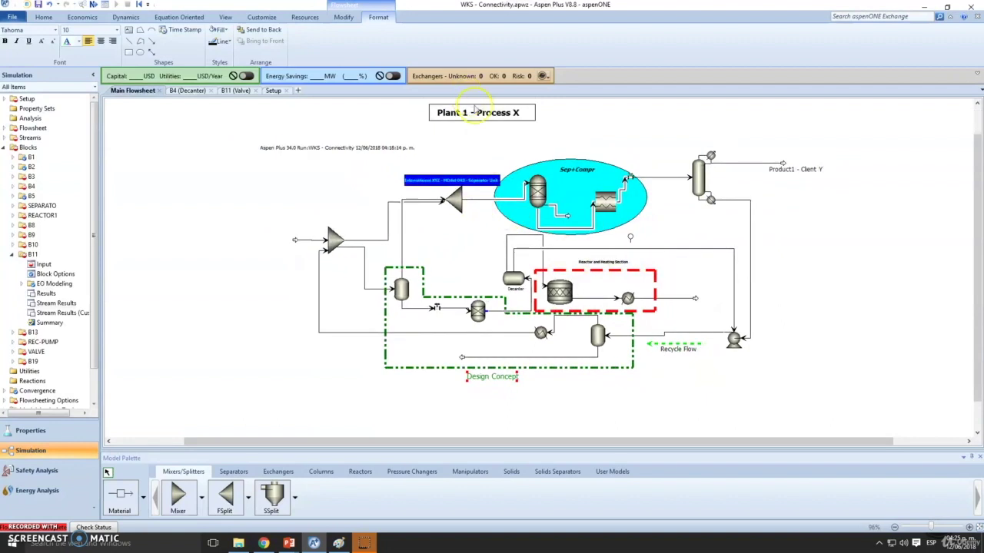
{"action": "left_click_drag", "start_coordinate": [507, 110], "coordinate": [567, 138]}
{"action": "scroll", "coordinate": [813, 246], "scroll_direction": "up", "scroll_amount": 2}
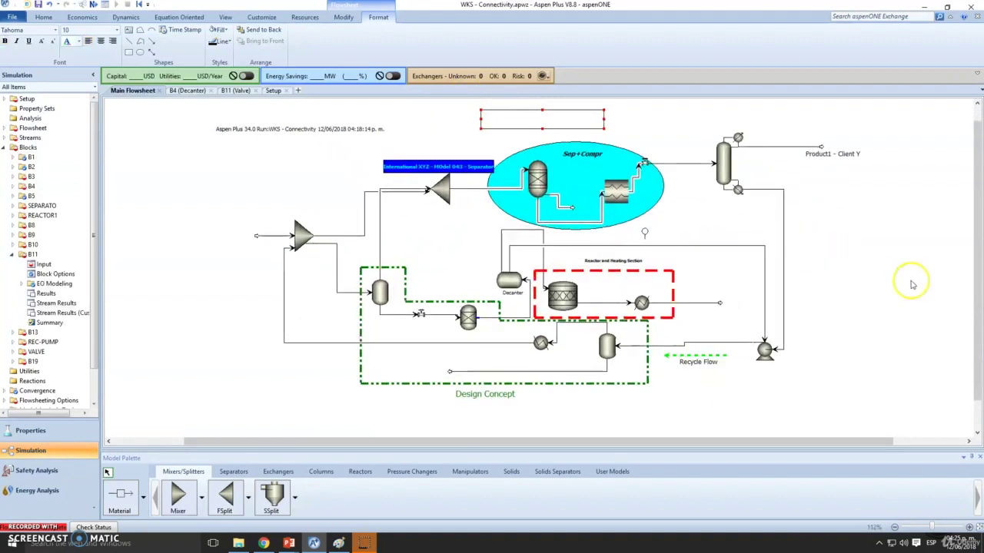
{"action": "scroll", "coordinate": [544, 262], "scroll_direction": "down", "scroll_amount": 1}
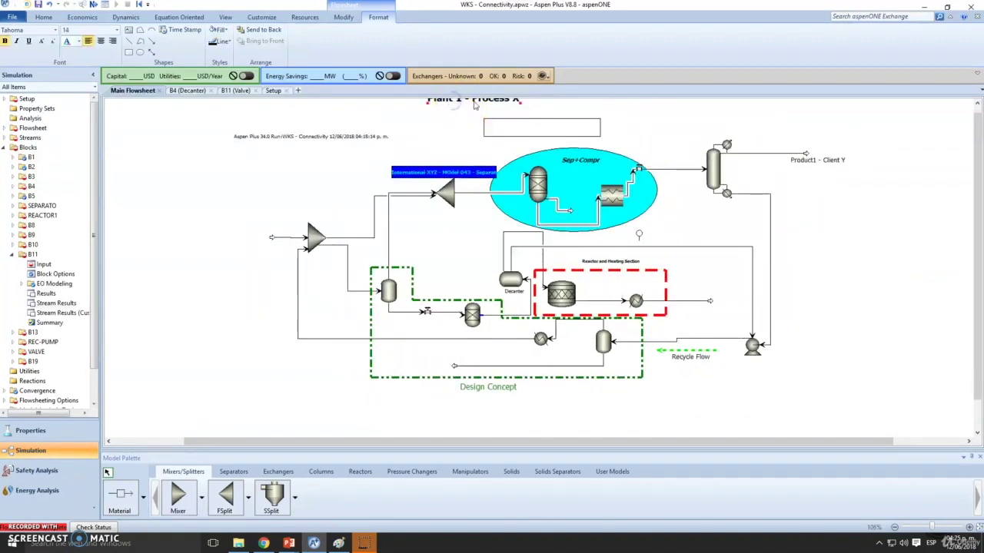
{"action": "left_click_drag", "start_coordinate": [518, 124], "coordinate": [536, 128]}
Step: Move the run time stamp to the free area below the recycle pump, at the flowsheet's lower-right end
{"action": "left_click_drag", "start_coordinate": [355, 139], "coordinate": [823, 393]}
{"action": "left_click", "coordinate": [837, 317]}
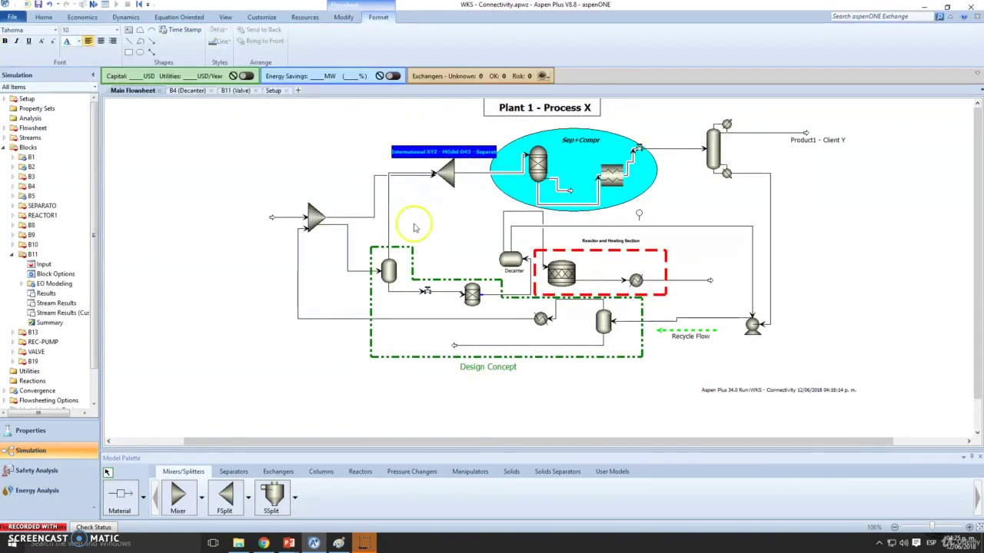
{"action": "scroll", "coordinate": [722, 253], "scroll_direction": "down", "scroll_amount": 1}
{"action": "left_click_drag", "start_coordinate": [710, 441], "coordinate": [781, 441]}
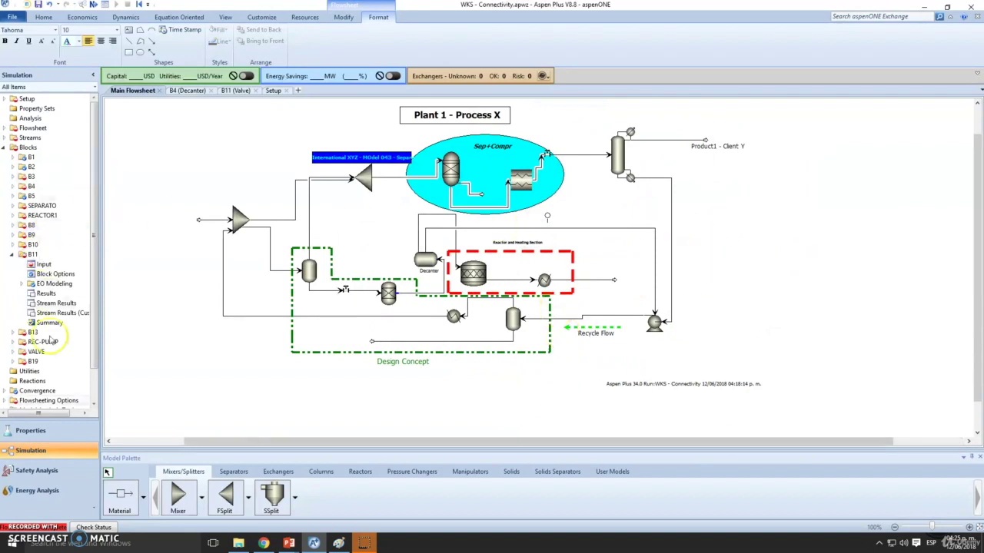
{"action": "scroll", "coordinate": [285, 439], "scroll_direction": "left", "scroll_amount": 1}
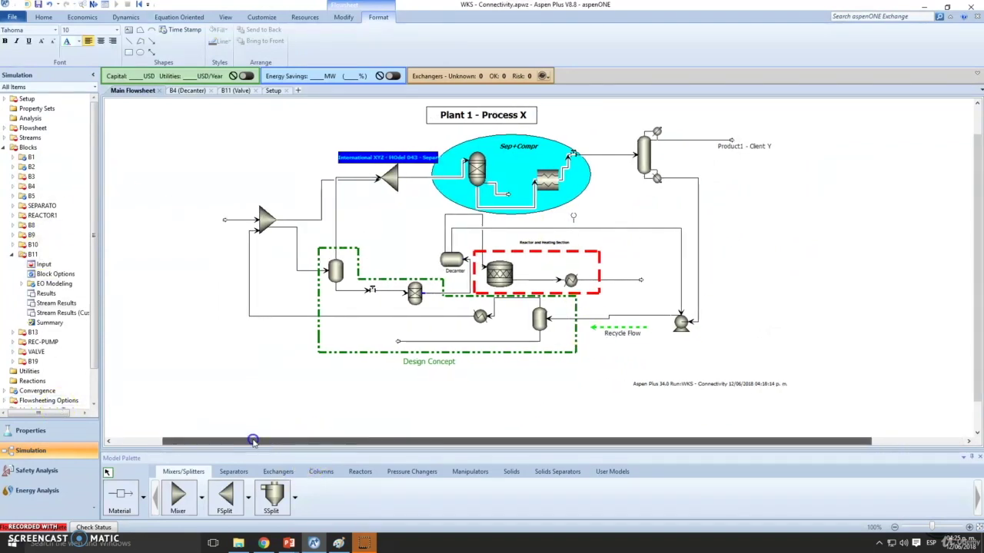
{"action": "scroll", "coordinate": [626, 273], "scroll_direction": "up", "scroll_amount": 2}
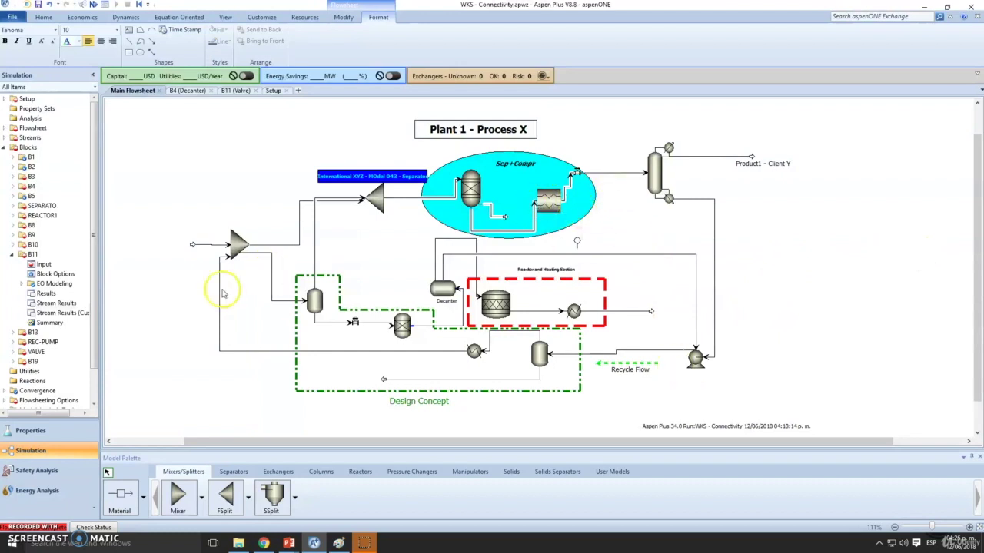
Step: Exchange the feed mixer's icon repeatedly until it is drawn as the small junction point where the streams meet
{"action": "right_click", "coordinate": [238, 242]}
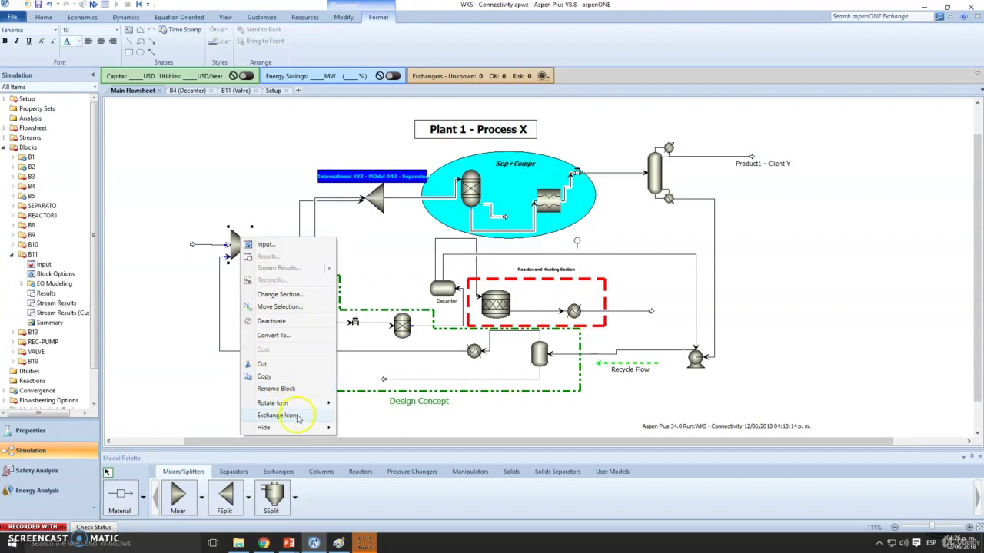
{"action": "left_click", "coordinate": [296, 416]}
{"action": "right_click", "coordinate": [241, 240]}
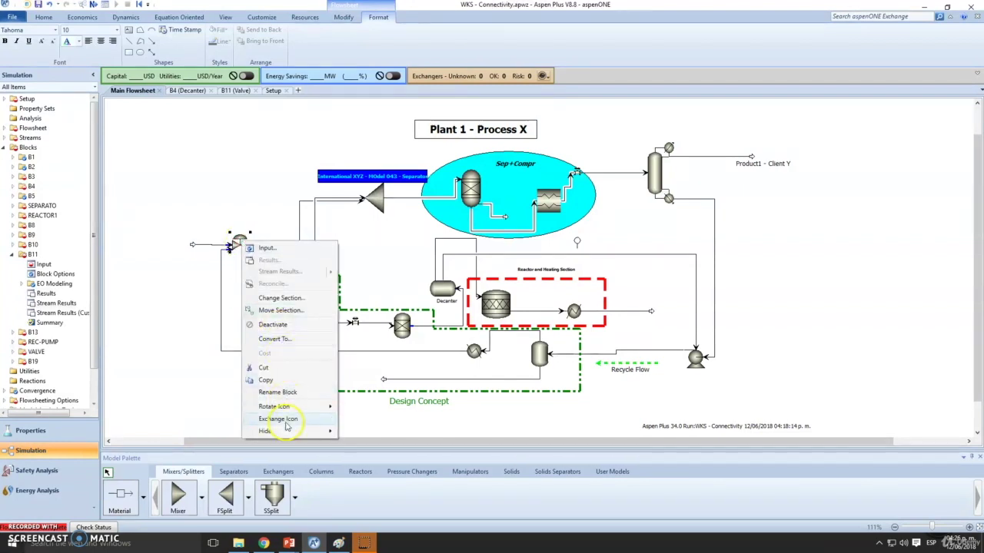
{"action": "left_click", "coordinate": [278, 419]}
{"action": "right_click", "coordinate": [242, 250]}
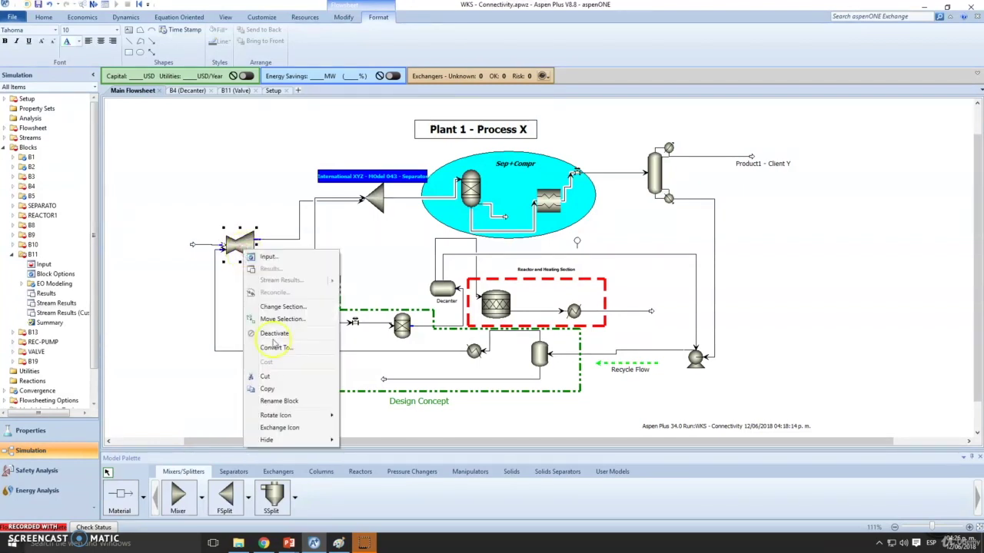
{"action": "left_click", "coordinate": [296, 427]}
{"action": "right_click", "coordinate": [240, 253]}
{"action": "left_click", "coordinate": [282, 428]}
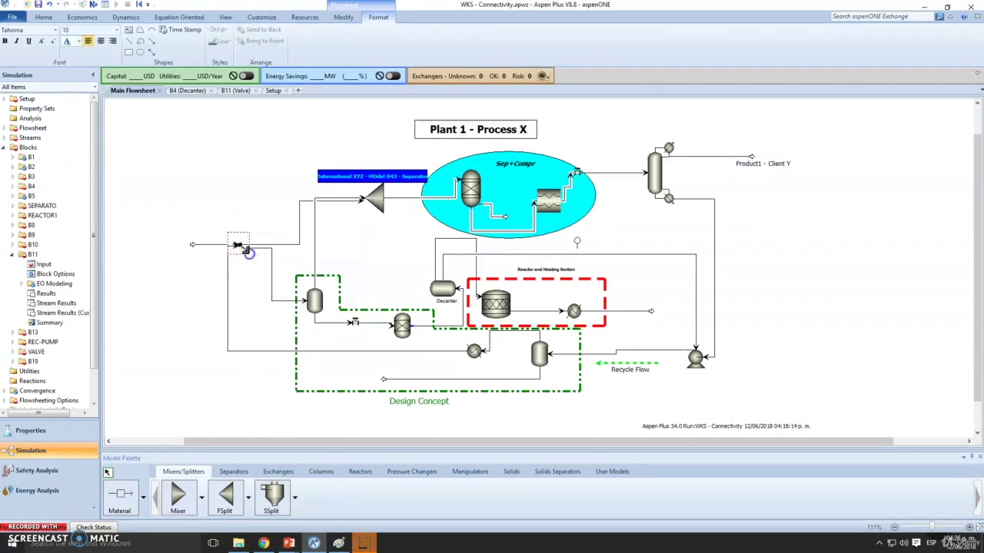
{"action": "left_click", "coordinate": [202, 185]}
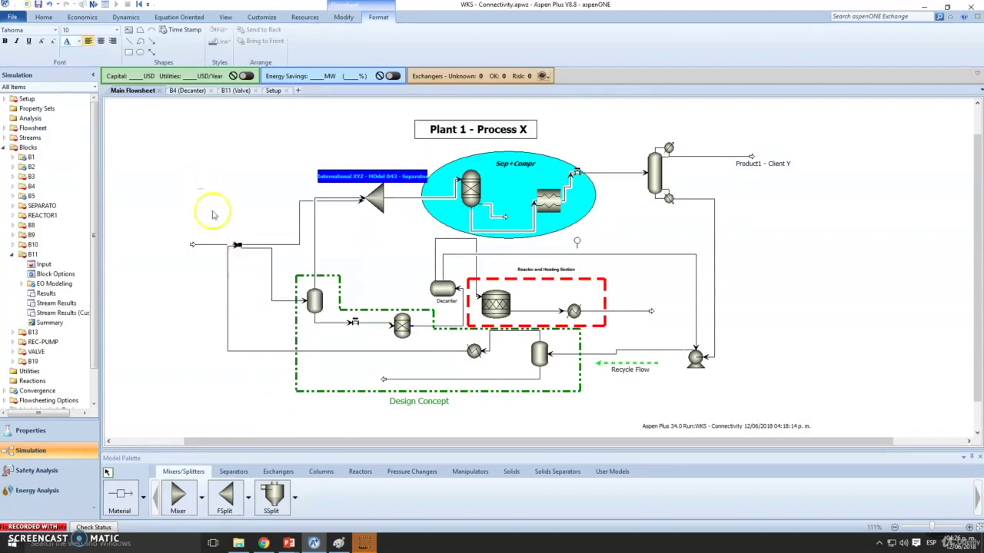
{"action": "left_click", "coordinate": [236, 261]}
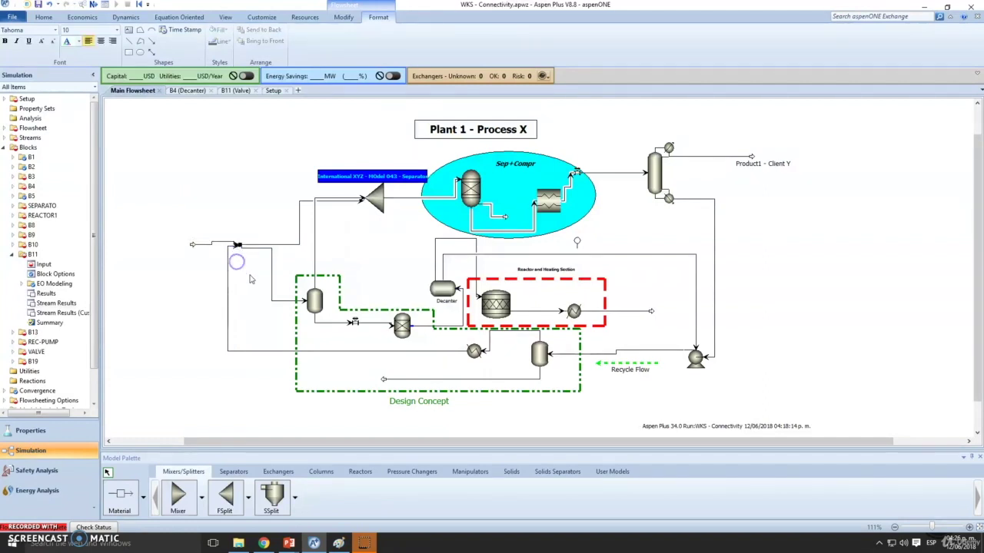
Step: Cycle the icon of the vessel at the green outline's left end through its alternatives, back to the vertical drum
{"action": "left_click", "coordinate": [315, 304]}
{"action": "right_click", "coordinate": [313, 306]}
{"action": "left_click", "coordinate": [358, 469]}
{"action": "right_click", "coordinate": [312, 295]}
{"action": "left_click", "coordinate": [372, 458]}
{"action": "right_click", "coordinate": [314, 303]}
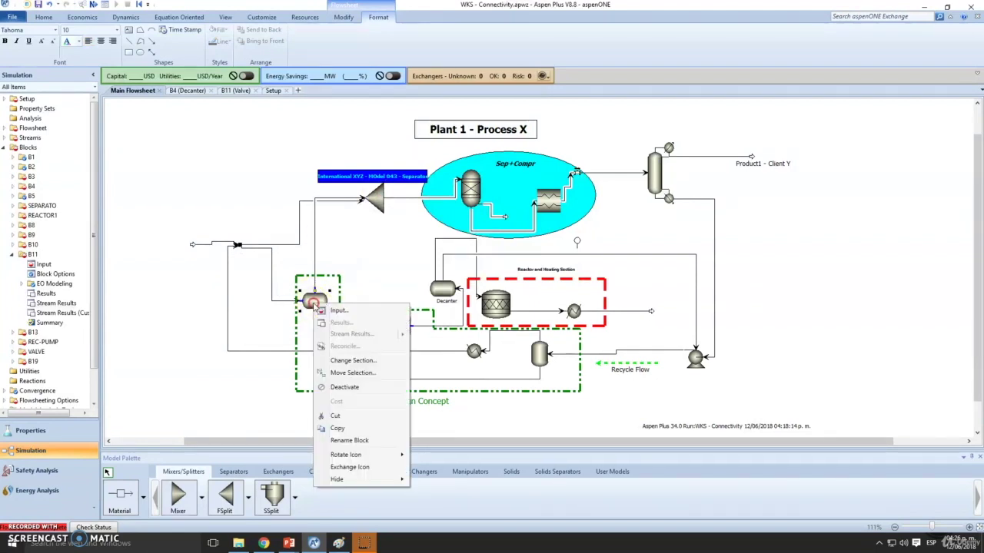
{"action": "left_click", "coordinate": [369, 470]}
{"action": "right_click", "coordinate": [315, 300]}
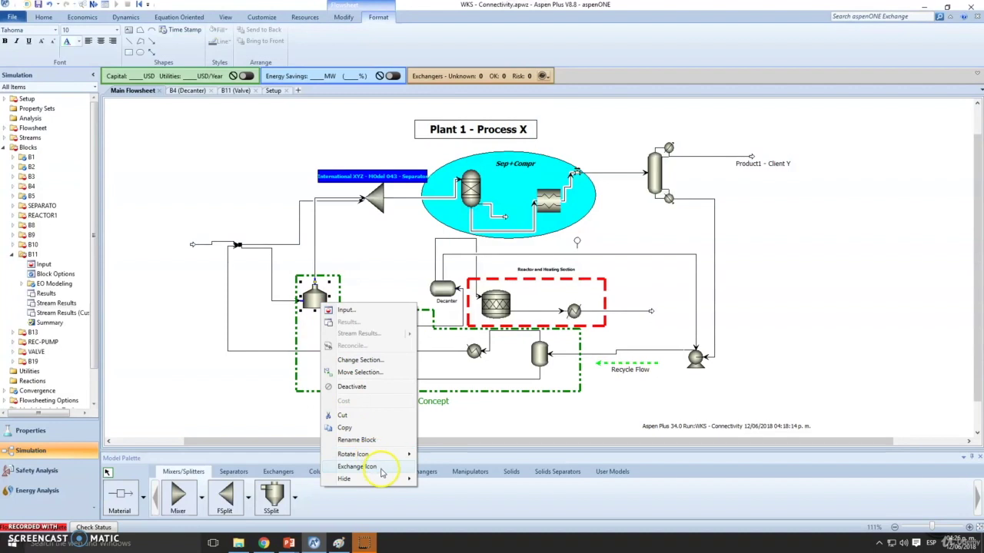
{"action": "left_click", "coordinate": [370, 468]}
{"action": "right_click", "coordinate": [315, 302]}
{"action": "left_click", "coordinate": [368, 466]}
{"action": "right_click", "coordinate": [321, 306]}
{"action": "left_click", "coordinate": [386, 468]}
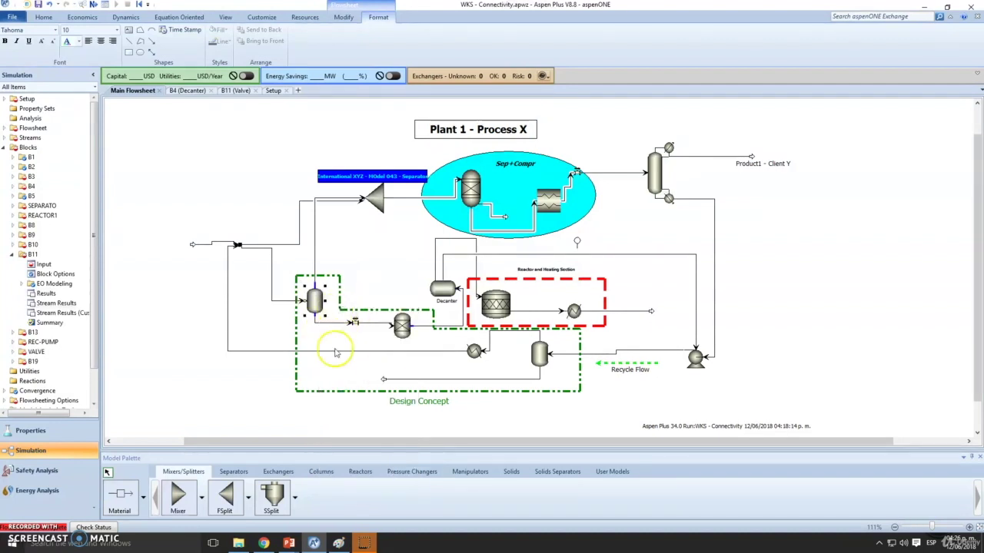
{"action": "left_click", "coordinate": [315, 300]}
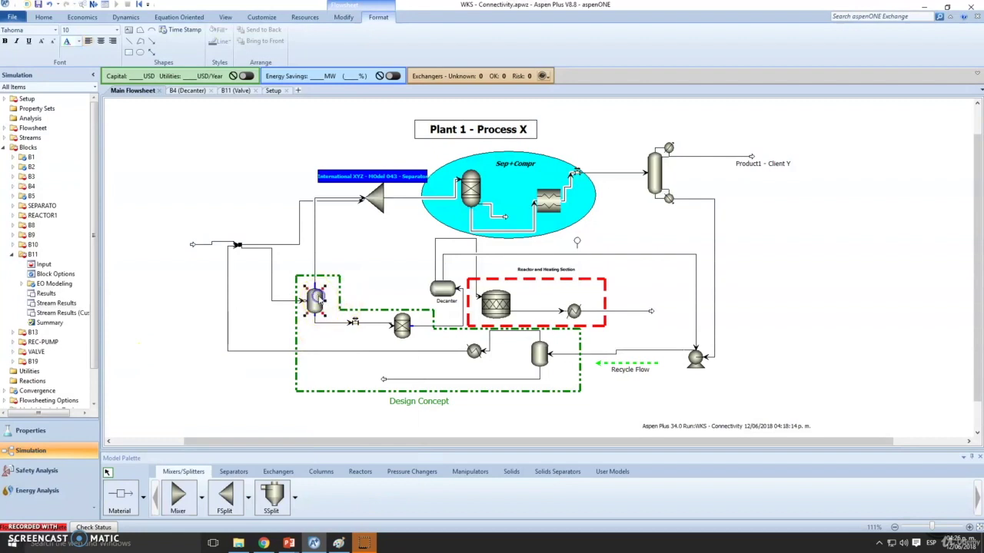
{"action": "left_click", "coordinate": [442, 288]}
{"action": "left_click", "coordinate": [401, 327]}
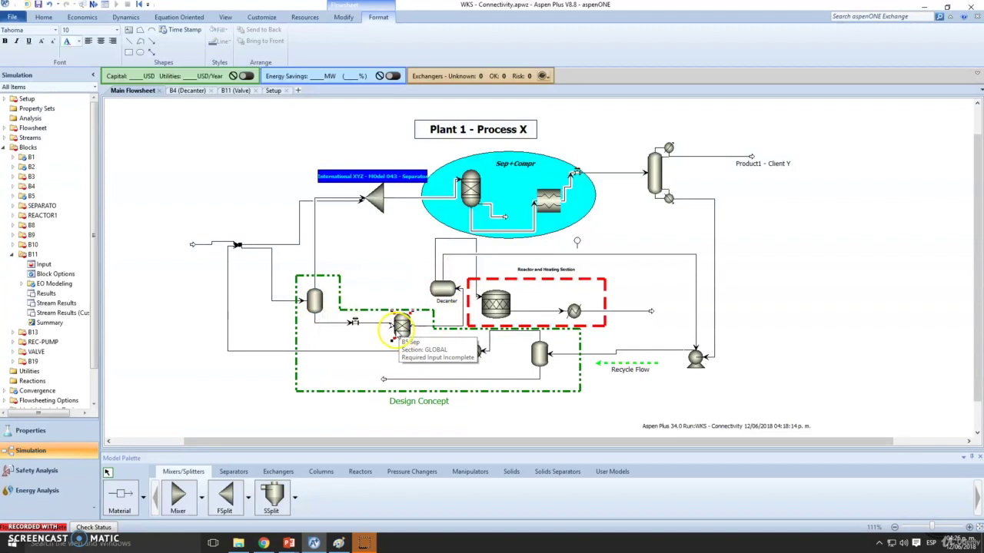
{"action": "left_click", "coordinate": [495, 303]}
{"action": "left_click", "coordinate": [742, 329]}
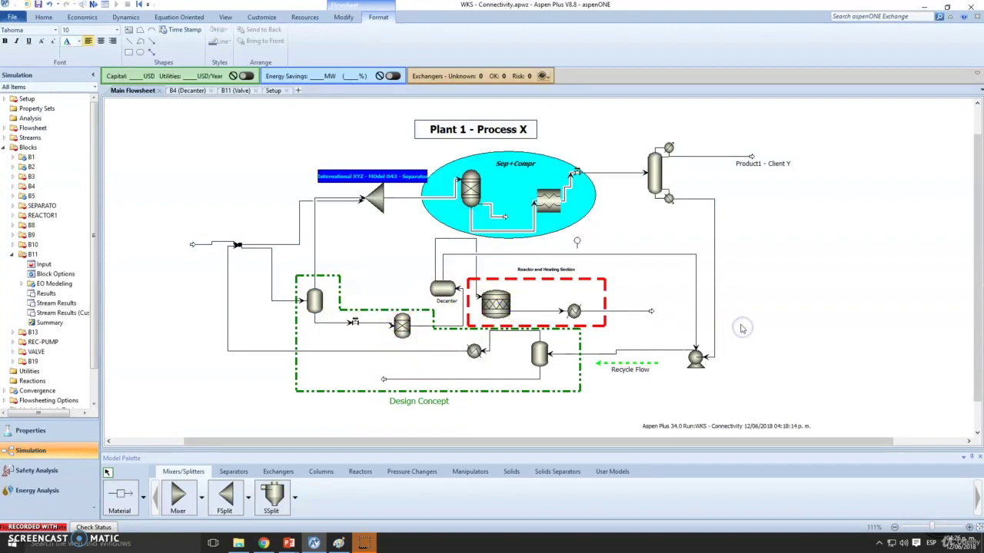
{"action": "scroll", "coordinate": [741, 329], "scroll_direction": "down", "scroll_amount": 3}
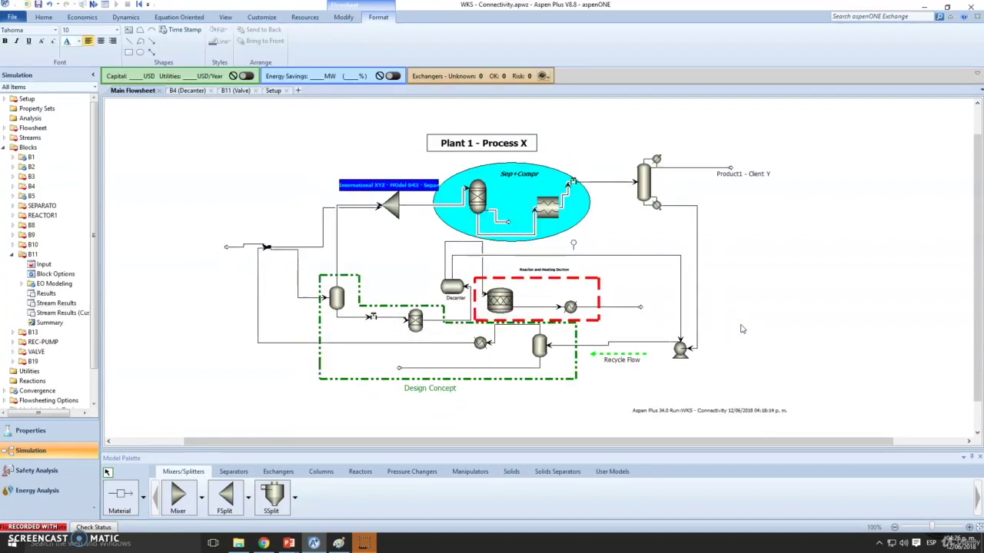
{"action": "scroll", "coordinate": [742, 329], "scroll_direction": "up", "scroll_amount": 2}
{"action": "left_click", "coordinate": [807, 305]}
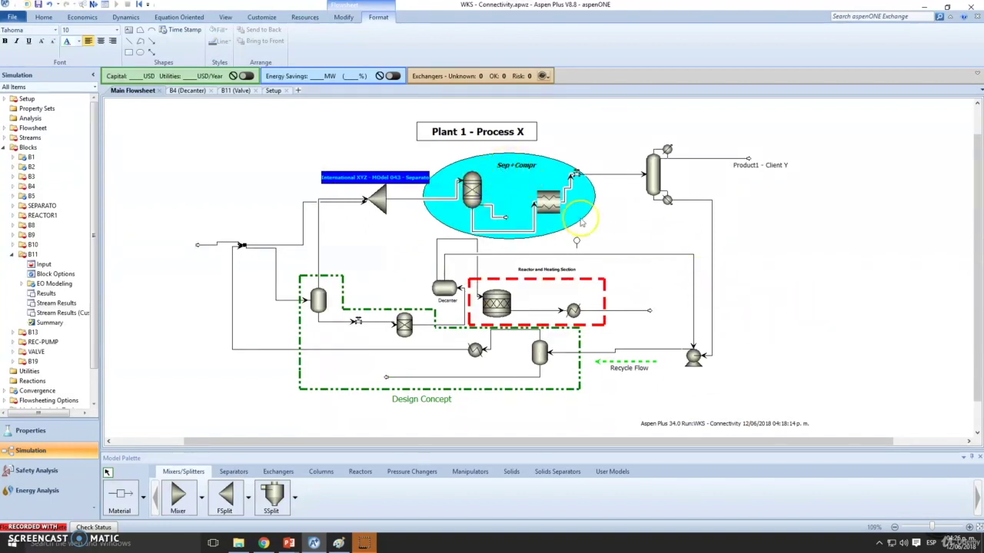